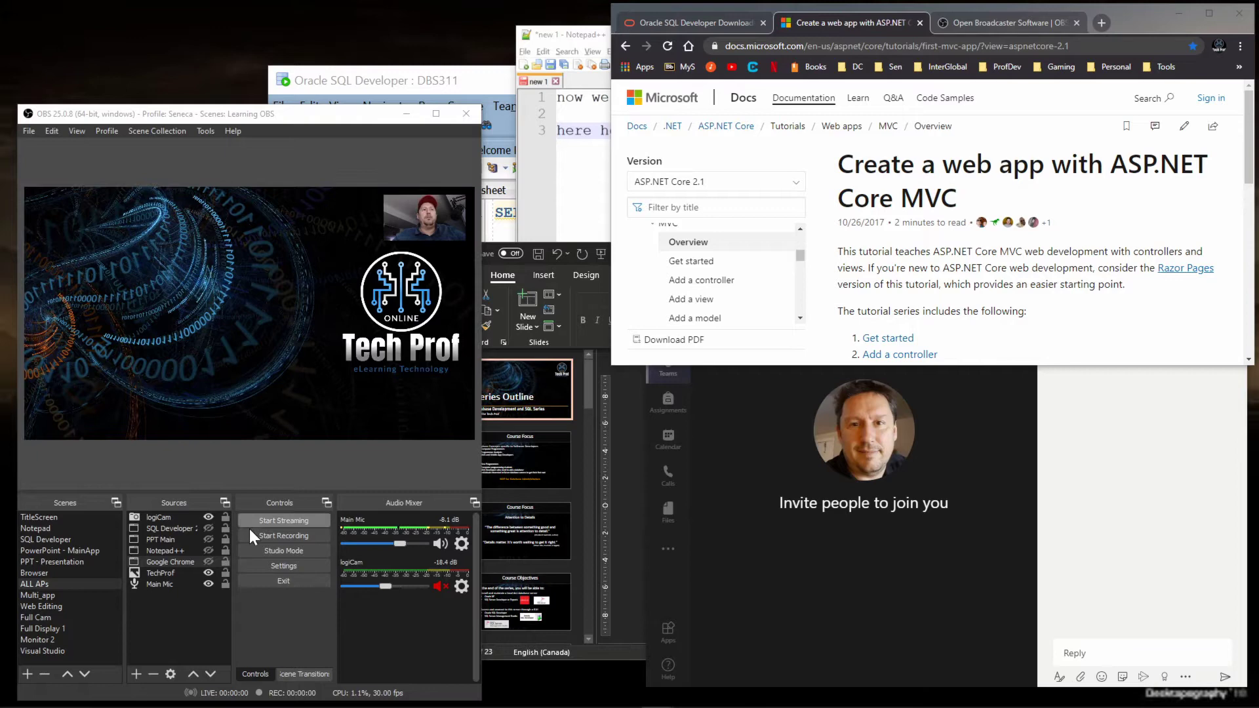
# - Toggle the logiCam overlay off and on, then cycle Notepad, SQL Developer, PowerPoint and Browser scenes
pyautogui.click(214, 516)
pyautogui.click(208, 516)
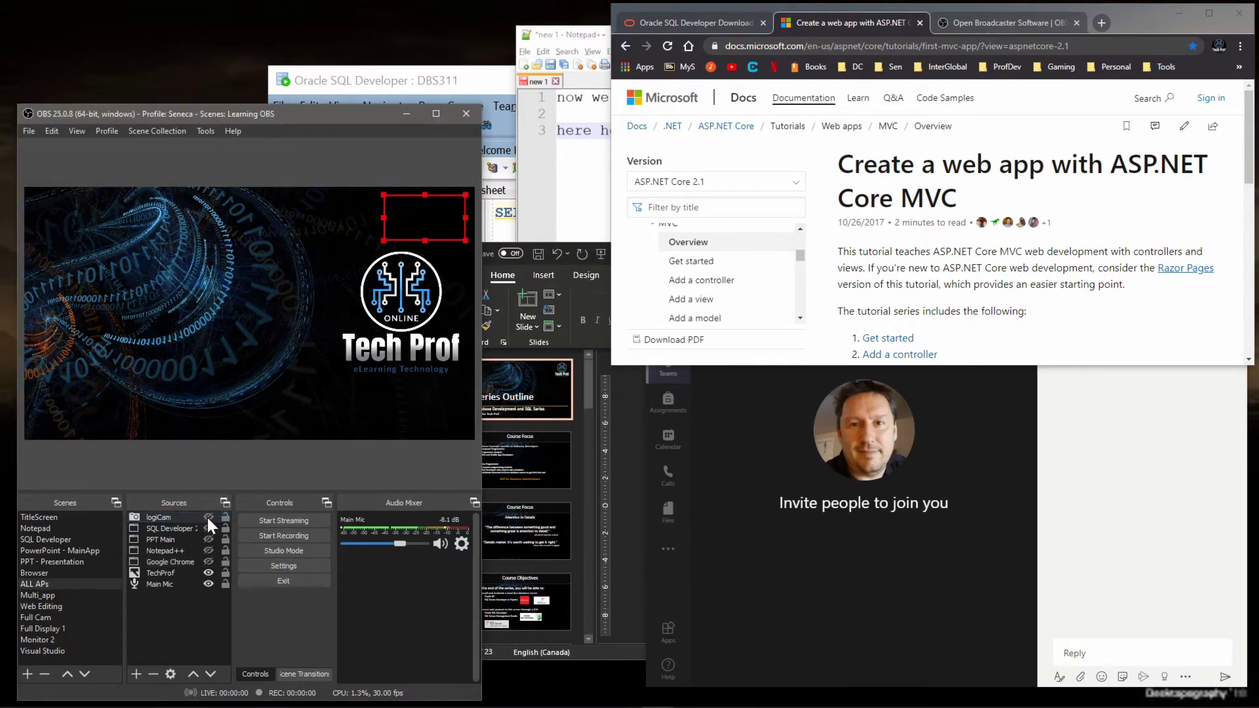
pyautogui.click(207, 518)
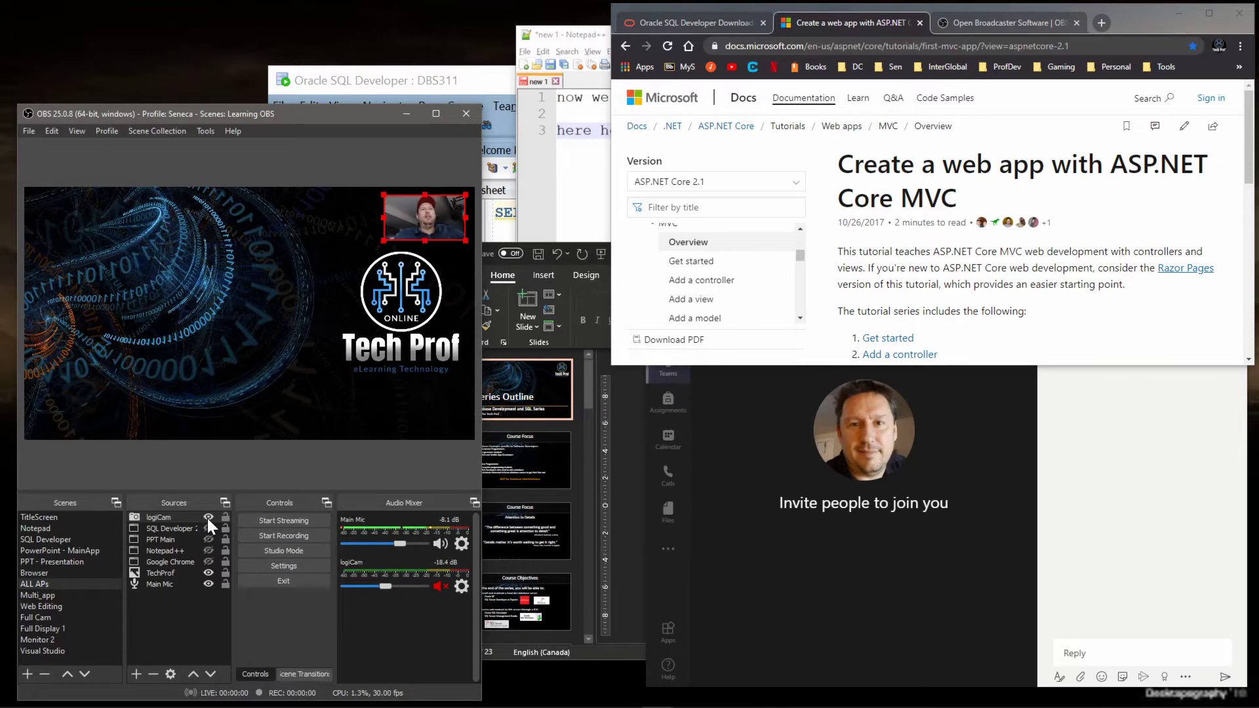
pyautogui.click(58, 529)
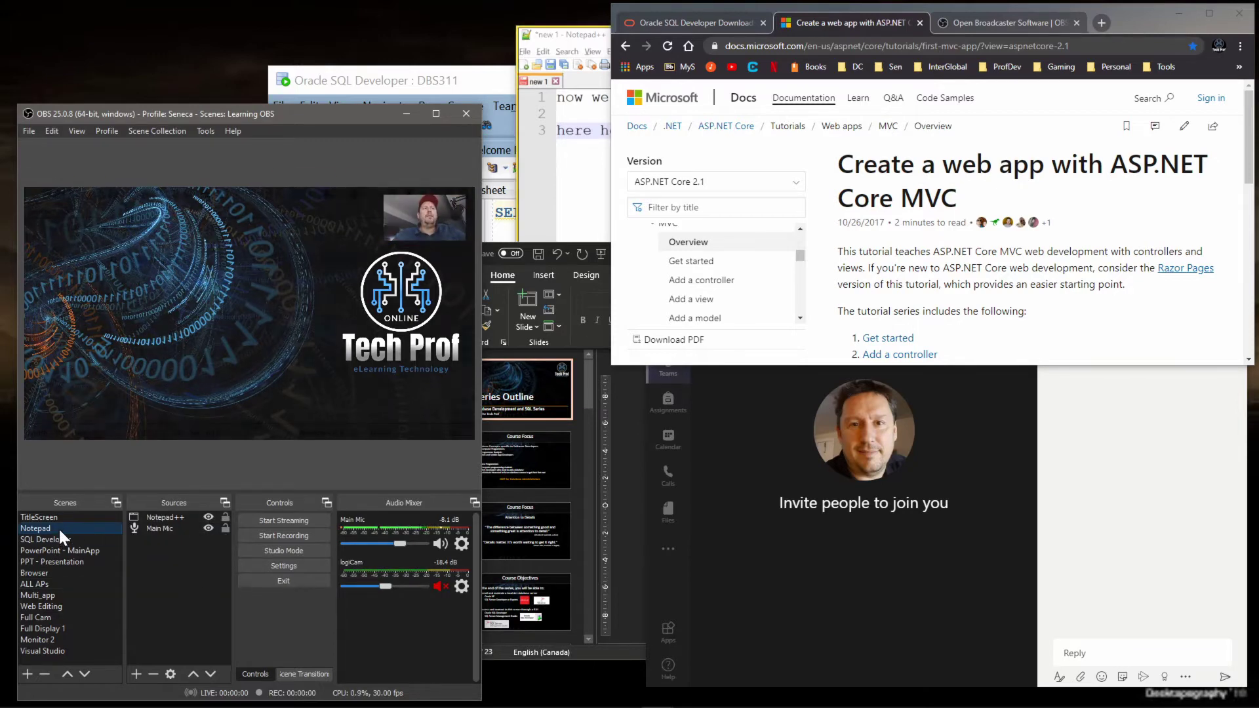
pyautogui.click(53, 539)
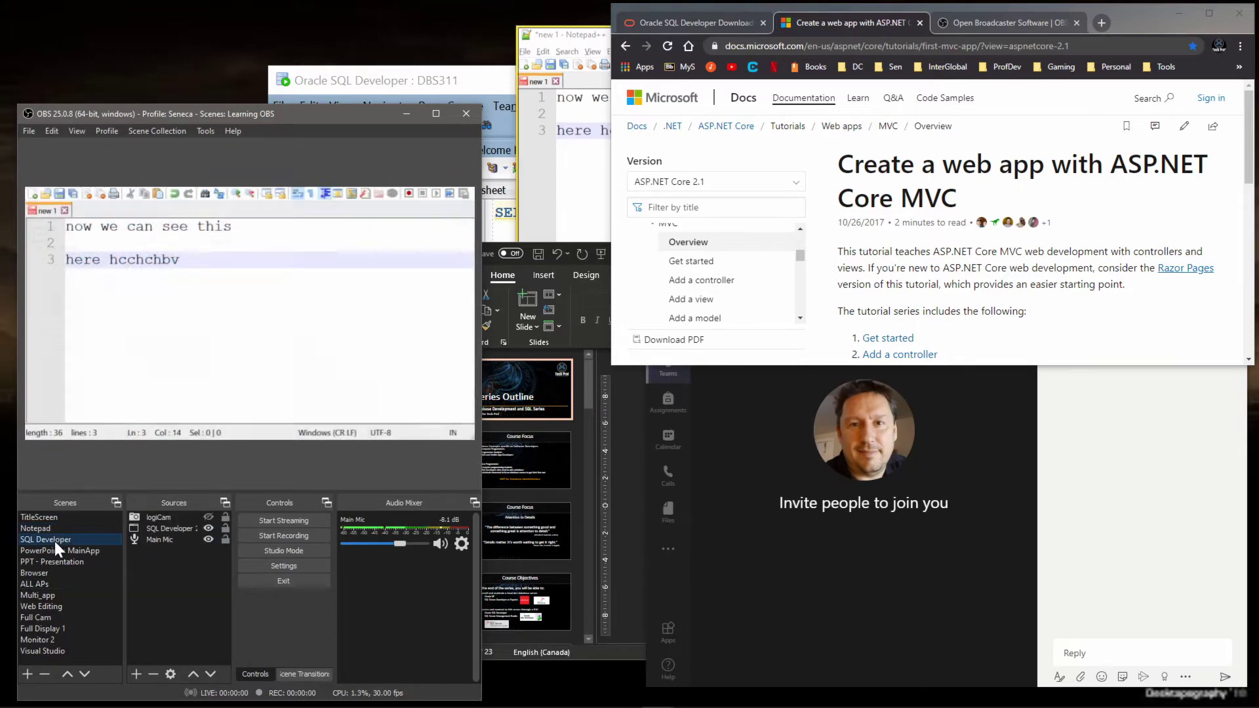
pyautogui.click(57, 551)
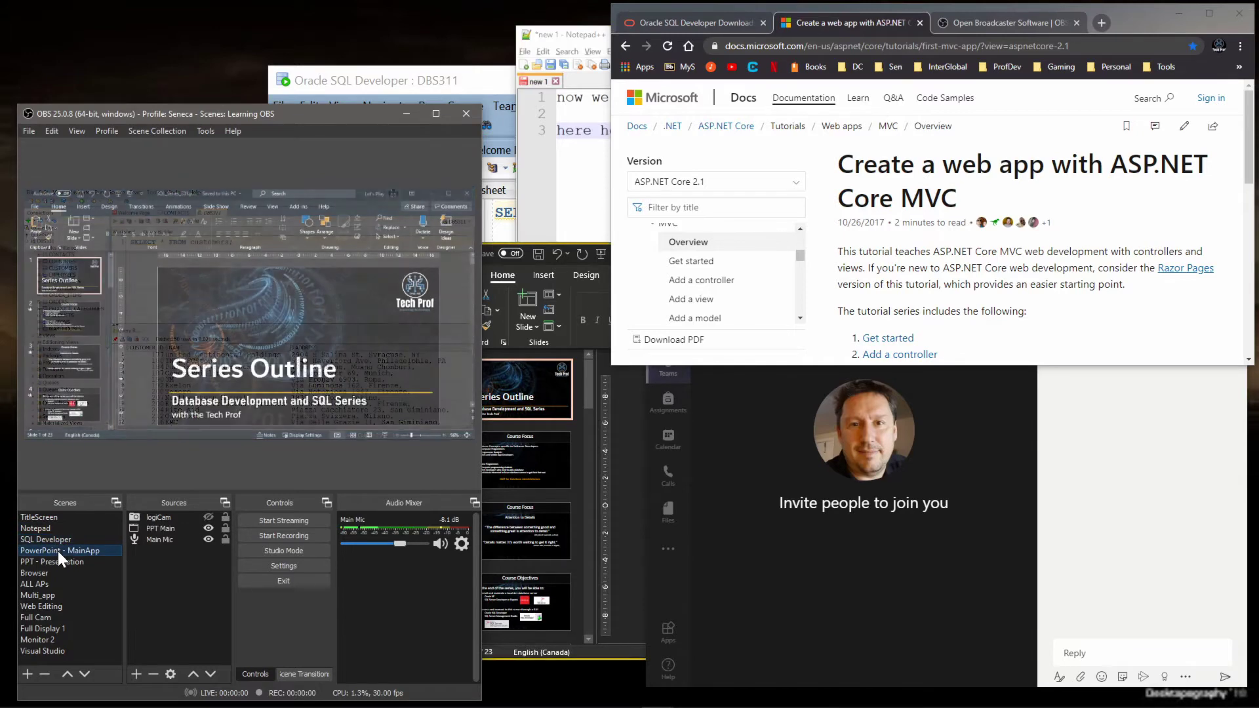
pyautogui.click(55, 572)
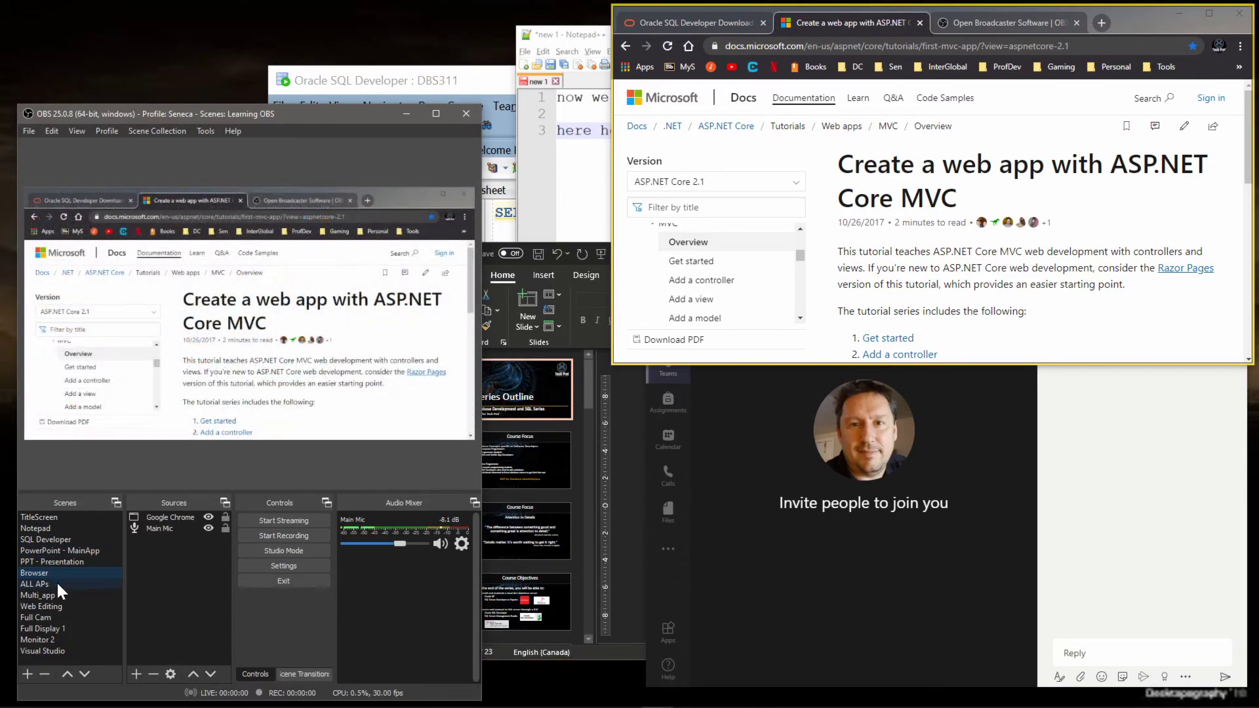
# - Flip through the OBS and SQL Developer Chrome tabs, settling on the ASP.NET Core MVC tutorial
pyautogui.click(1012, 22)
pyautogui.click(884, 22)
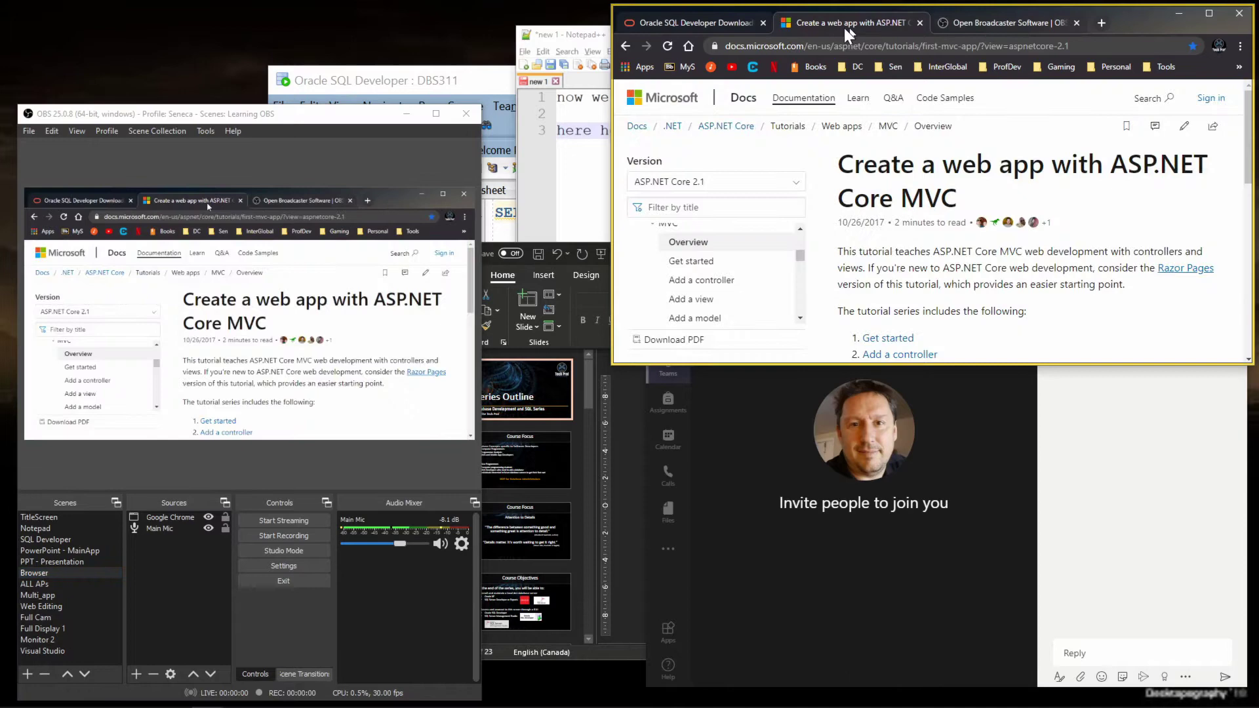
pyautogui.click(715, 22)
pyautogui.click(827, 24)
pyautogui.scroll(-6, 851, 237)
pyautogui.scroll(6, 851, 238)
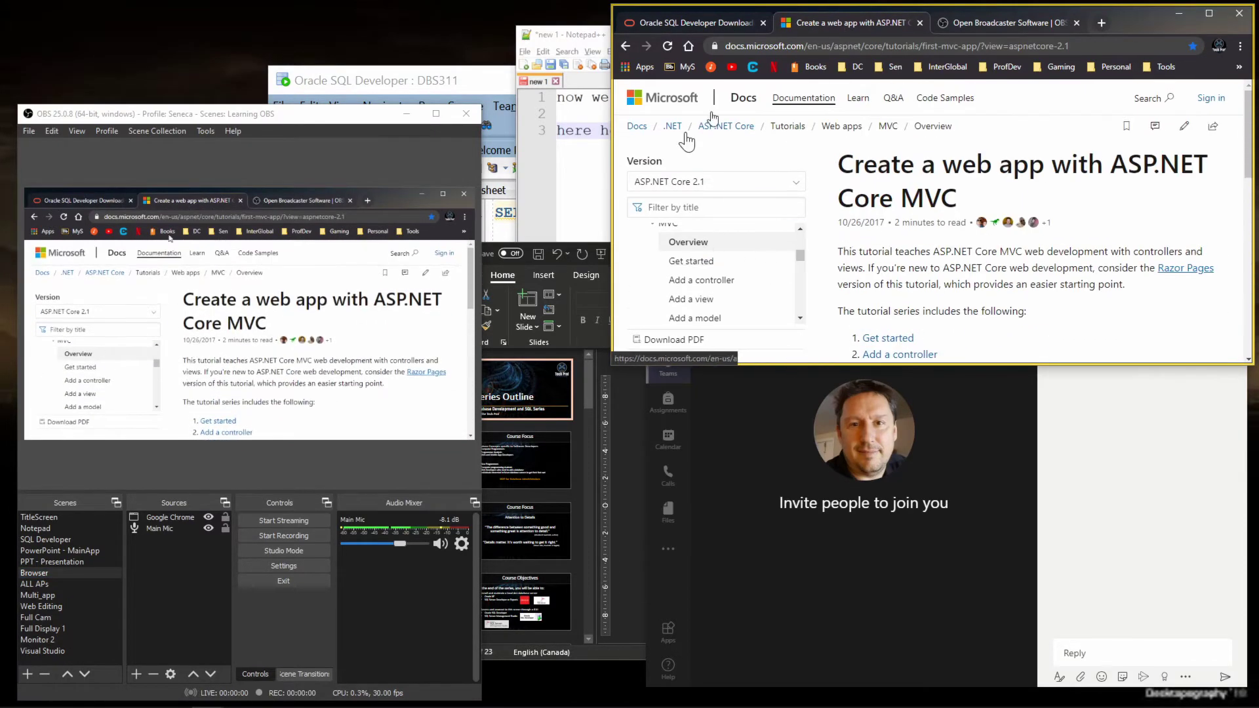
# - In the ALL APs scene, show and hide the SQL Developer and slides captures
pyautogui.click(61, 581)
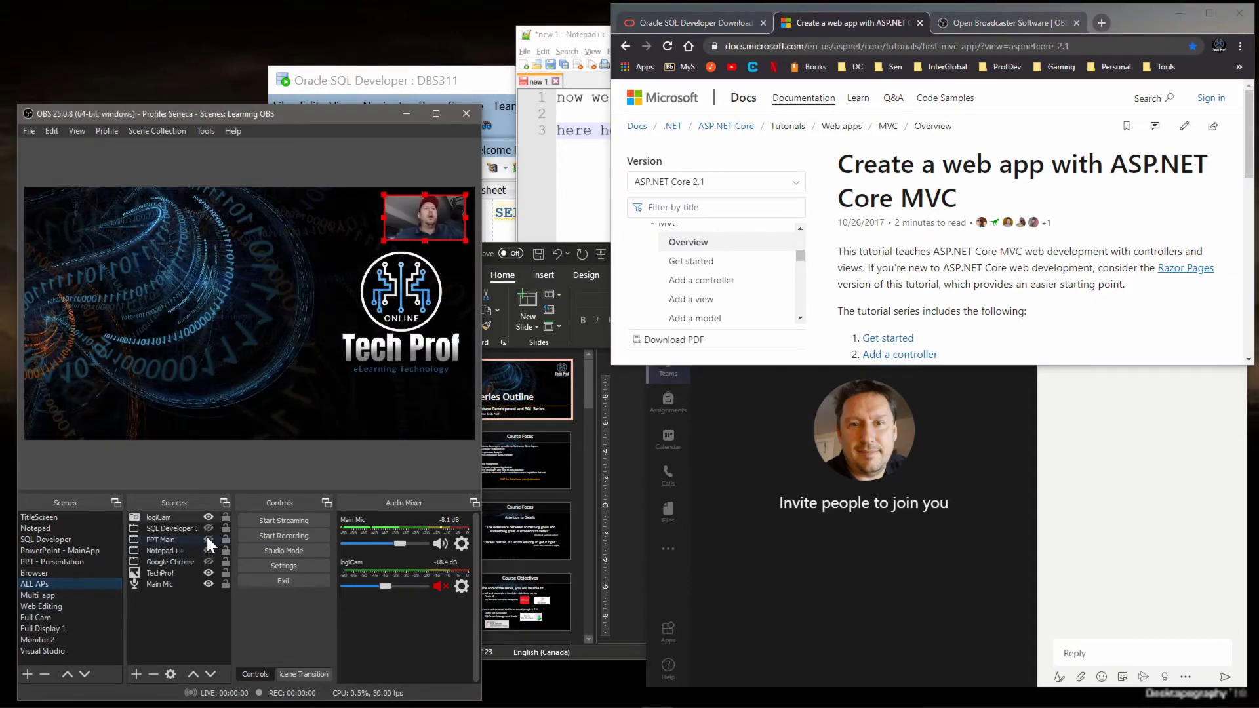
pyautogui.click(208, 529)
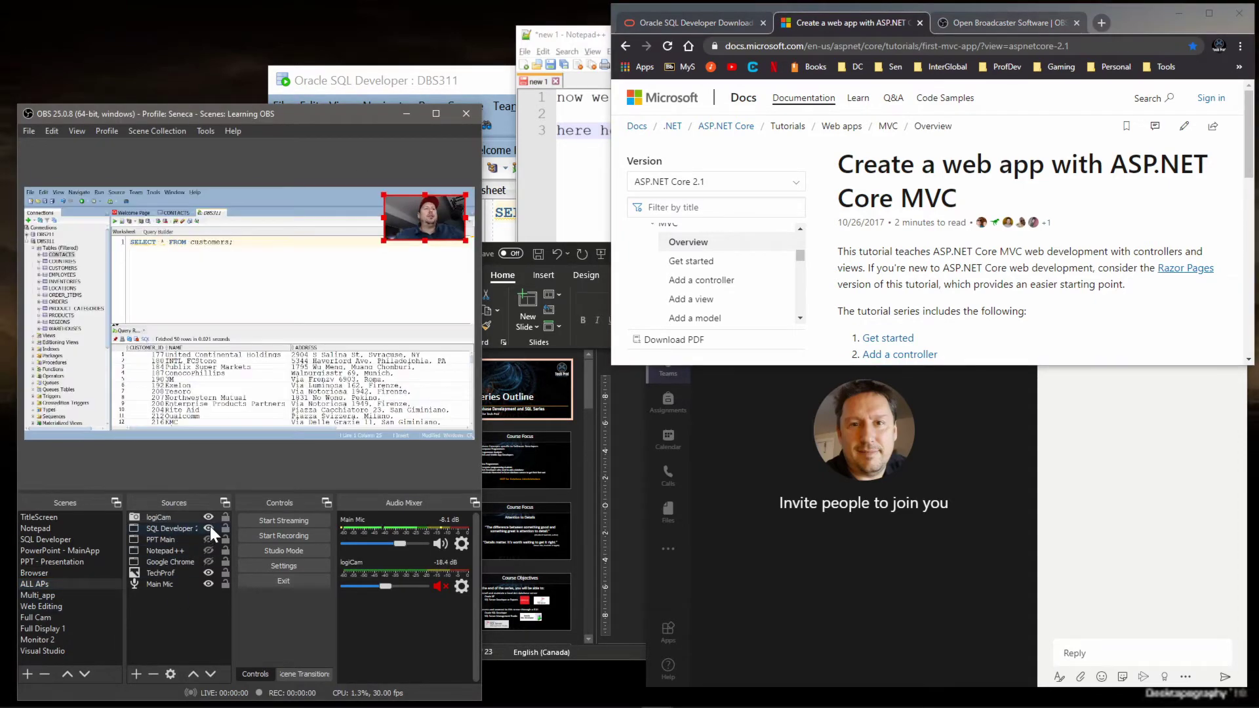
pyautogui.click(210, 527)
pyautogui.click(210, 539)
pyautogui.click(210, 540)
pyautogui.click(209, 529)
pyautogui.click(209, 529)
# - Toggle the Notepad++ and Chrome captures, then move through Multi_app to the Web Editing scene
pyautogui.click(207, 549)
pyautogui.click(207, 549)
pyautogui.click(207, 559)
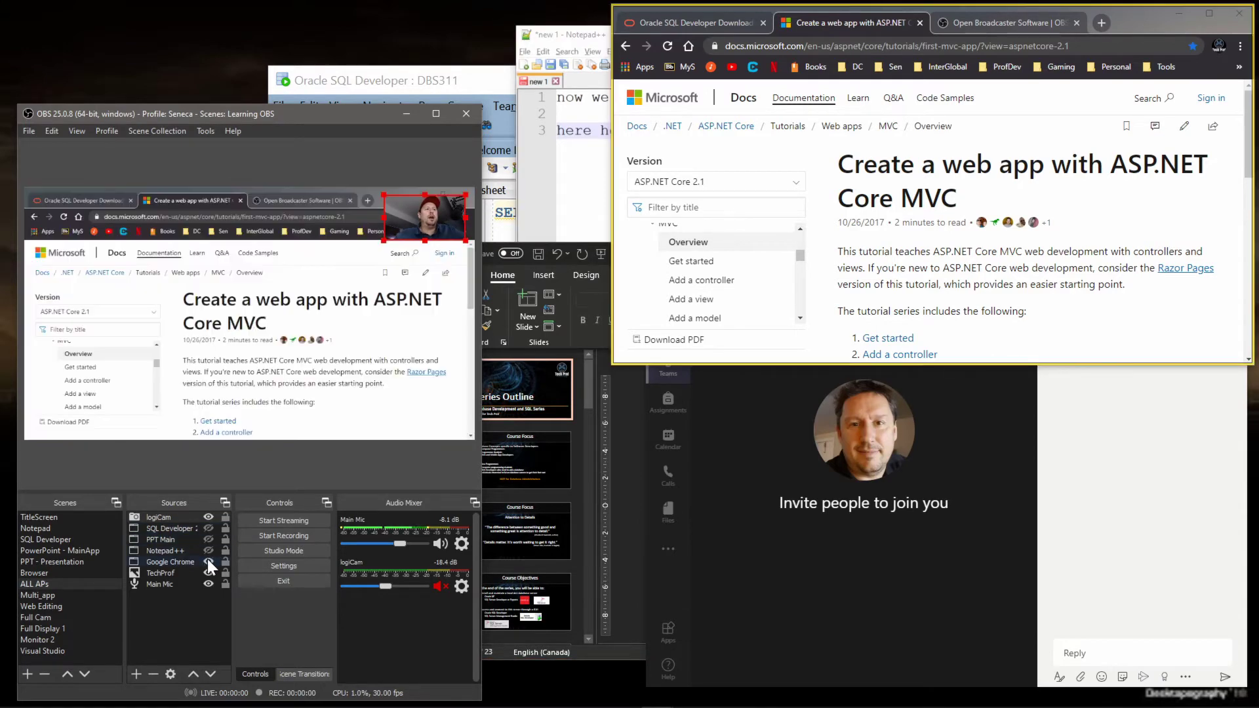
pyautogui.click(208, 558)
pyautogui.click(68, 594)
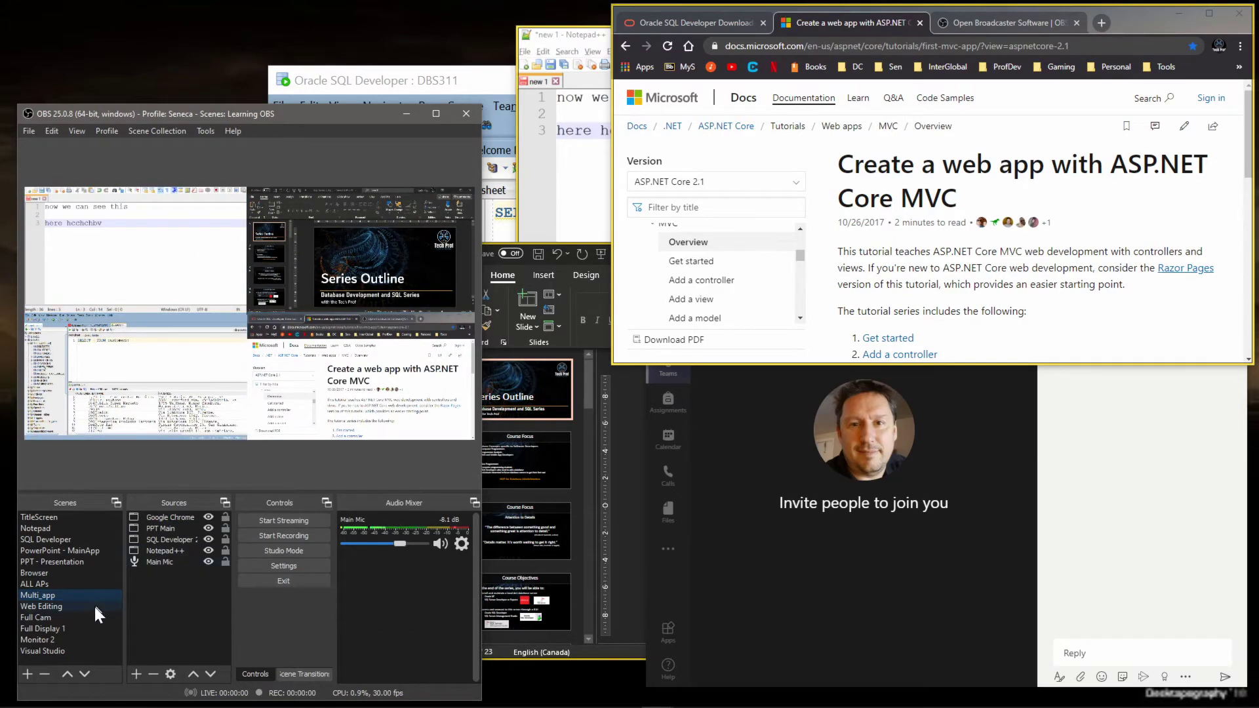
pyautogui.click(73, 606)
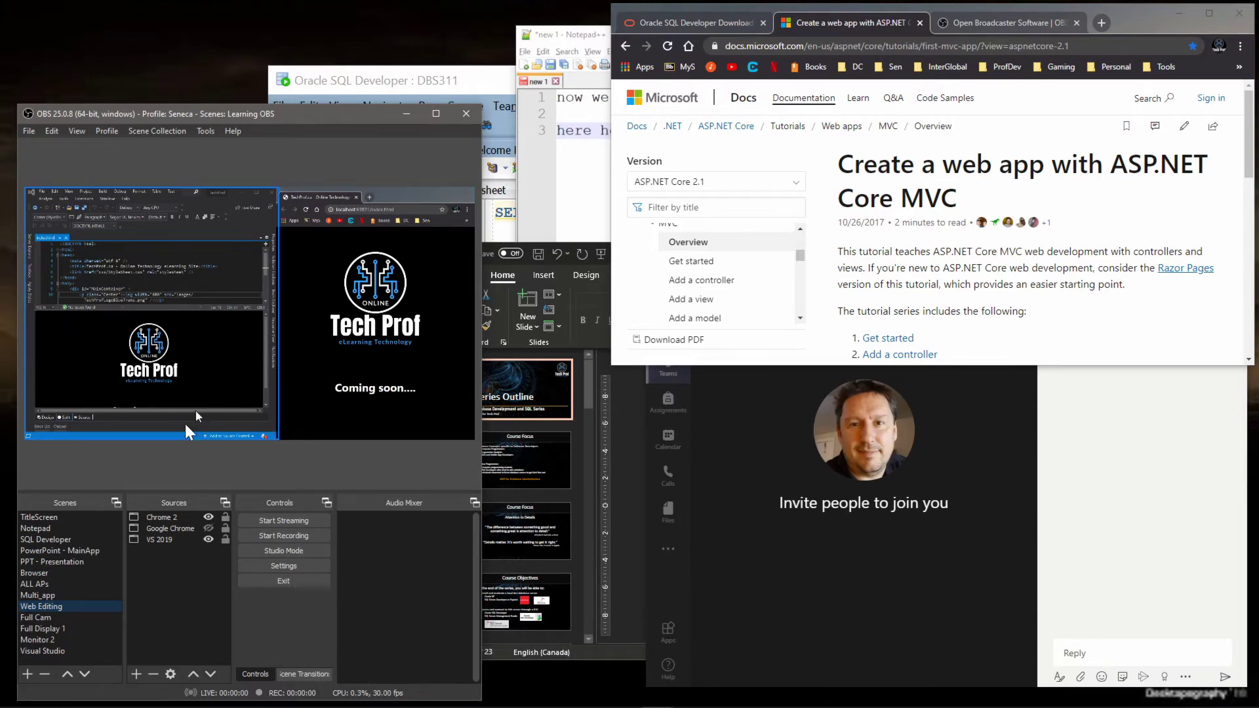
# - Try the Full Cam and Monitor 2 scenes, ending on Full Display 1
pyautogui.click(75, 619)
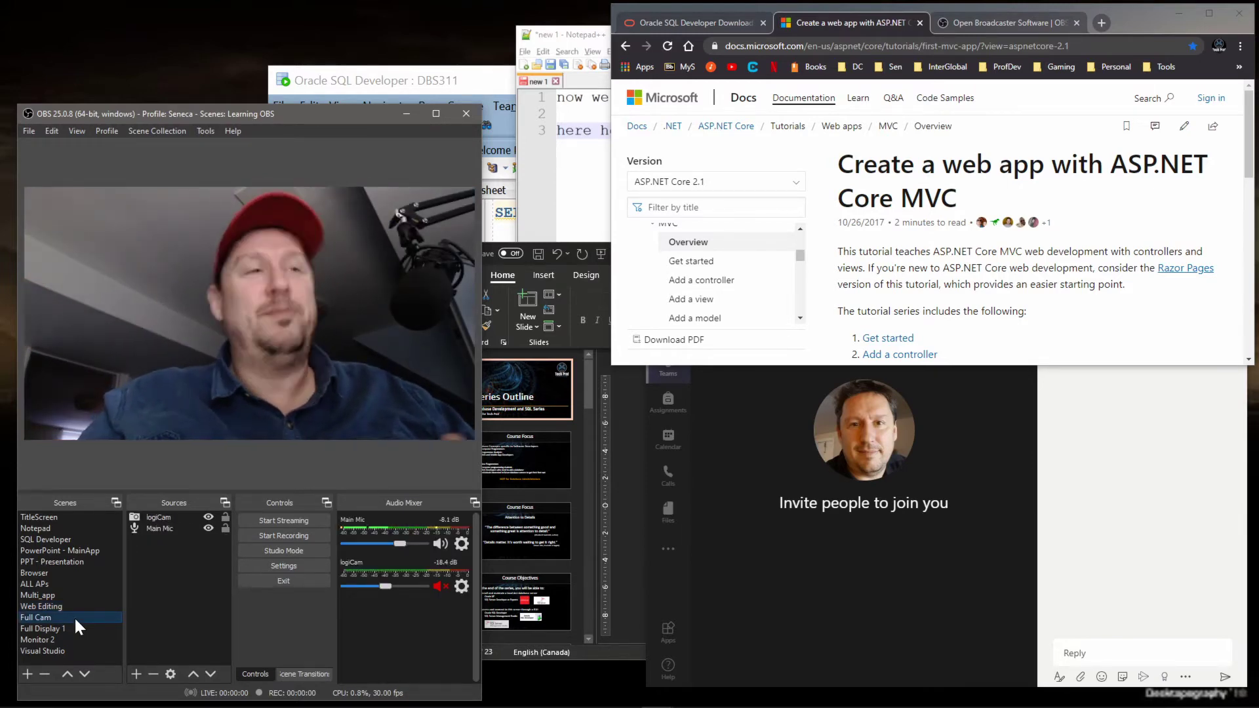
pyautogui.click(74, 623)
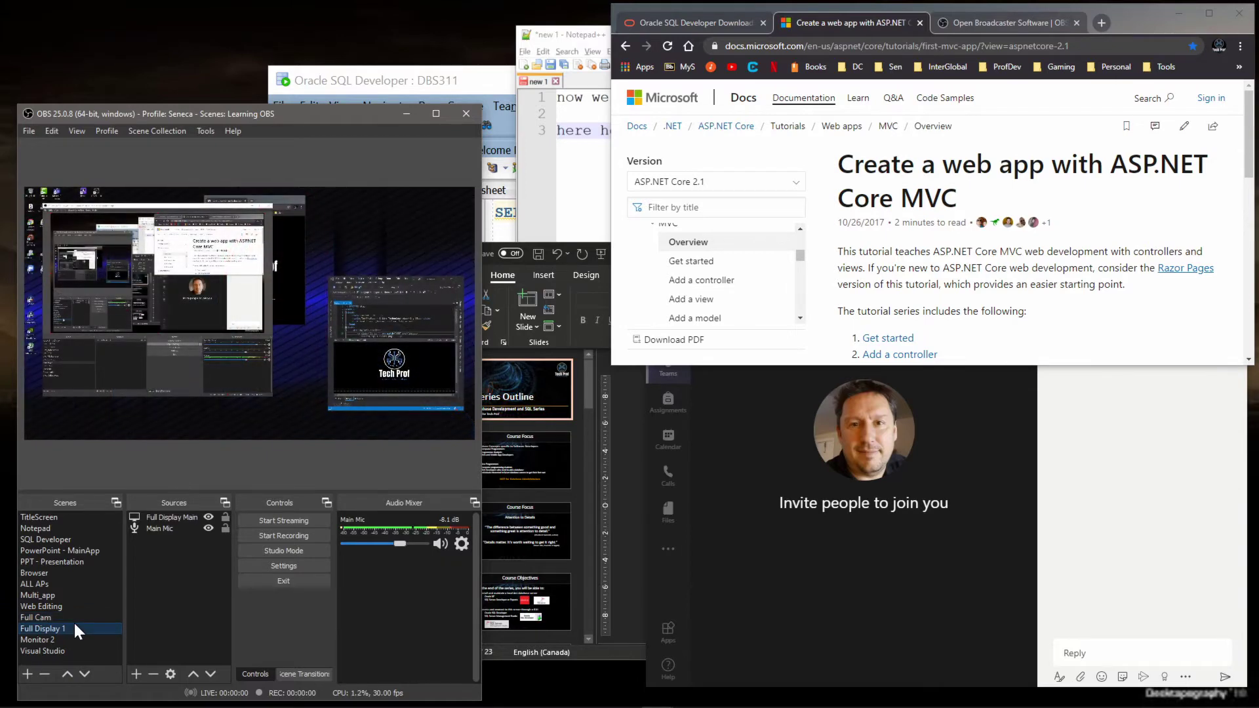
pyautogui.click(73, 637)
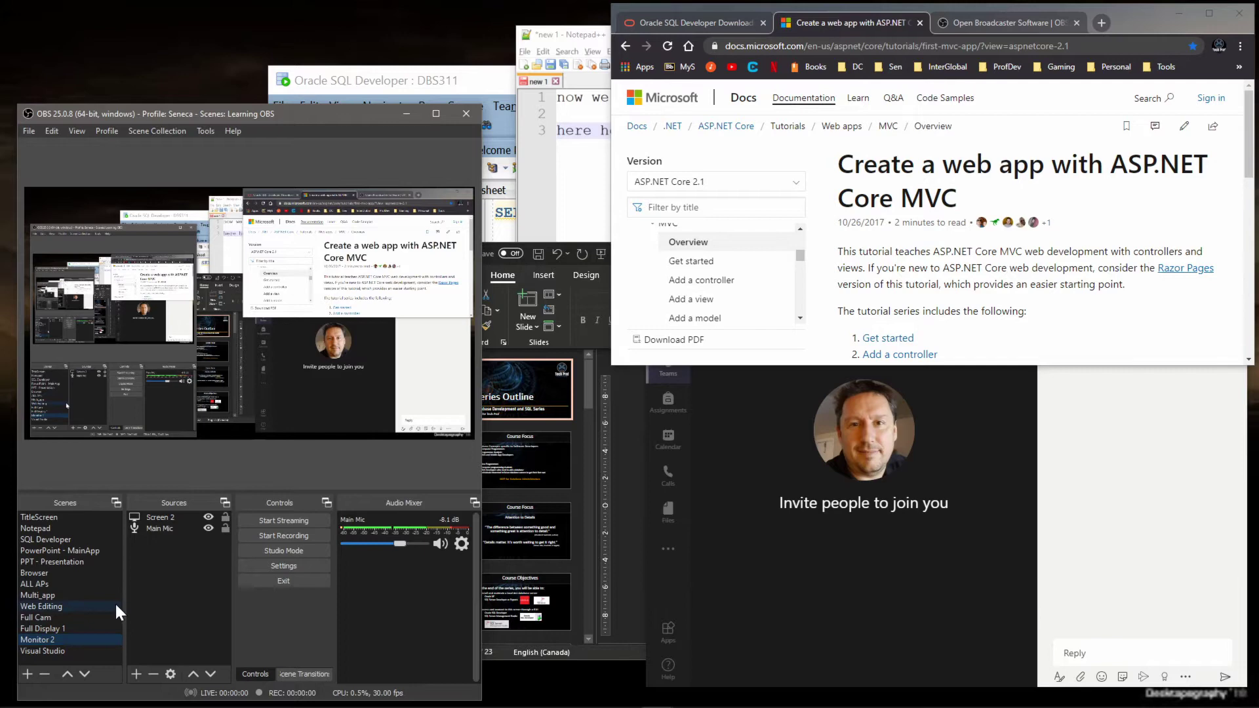
pyautogui.click(68, 625)
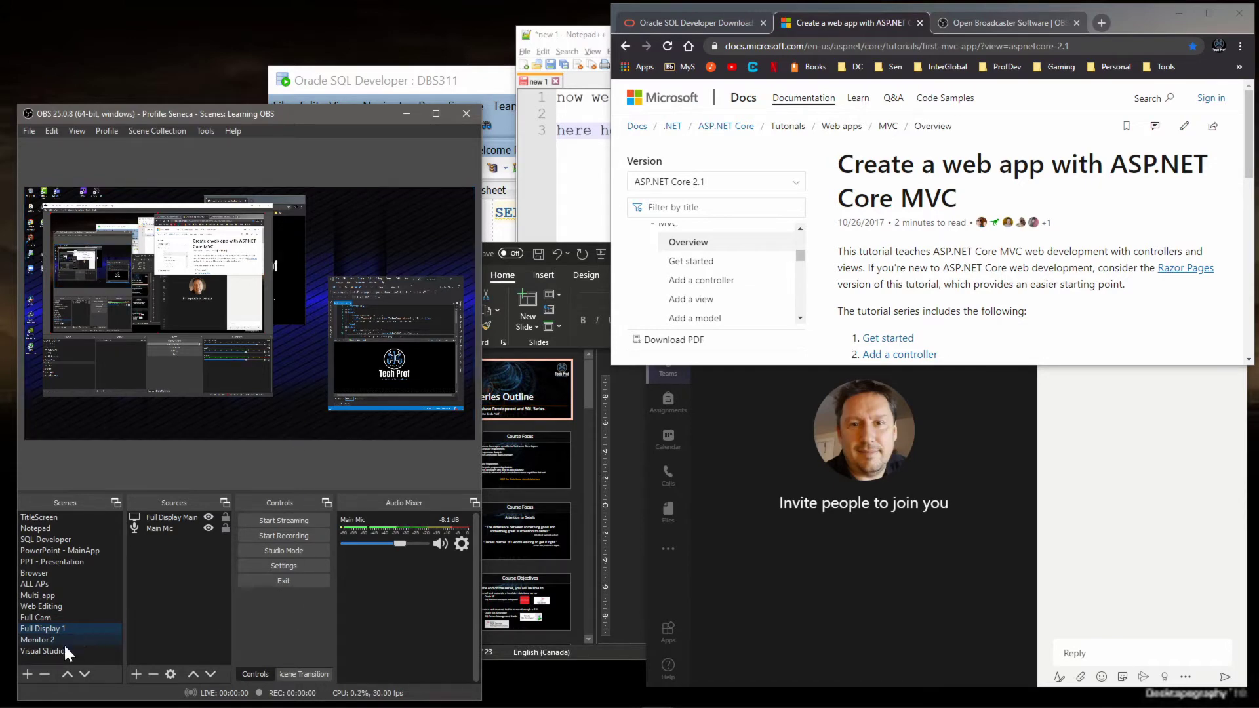
# - Switch via Multi_app to TitleScreen, check the preview's projector options, and enable Studio Mode
pyautogui.click(39, 595)
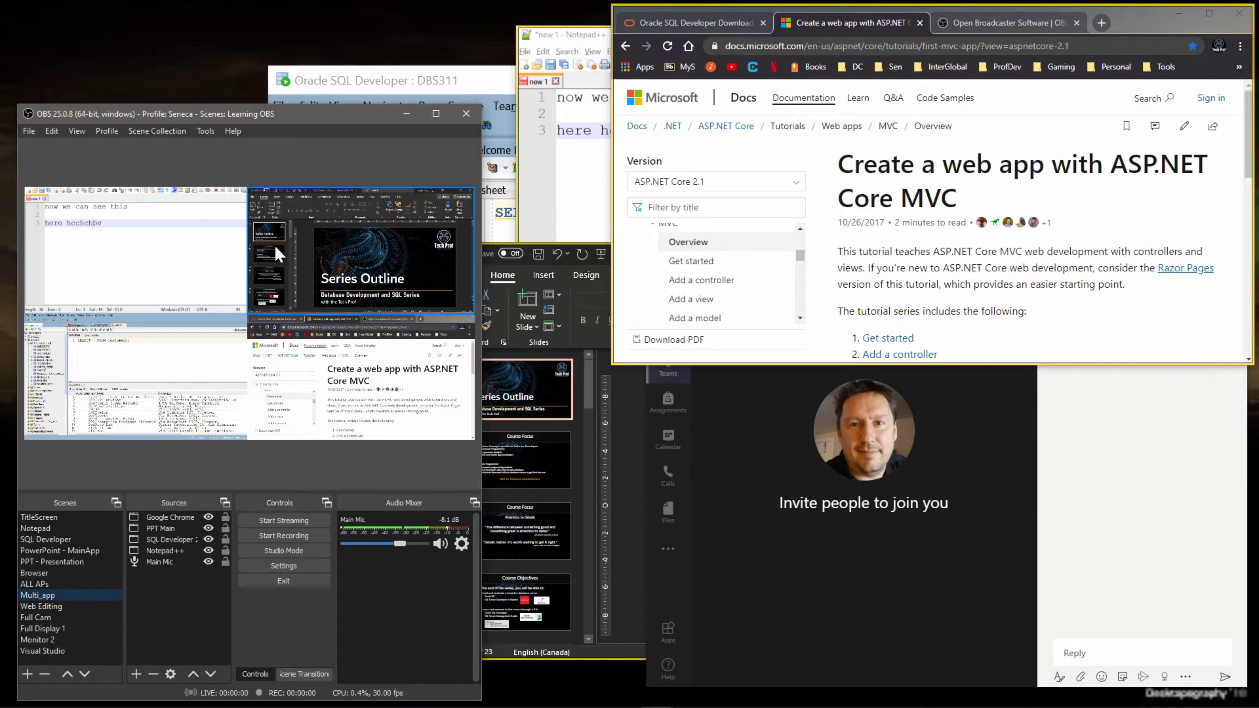
pyautogui.click(52, 517)
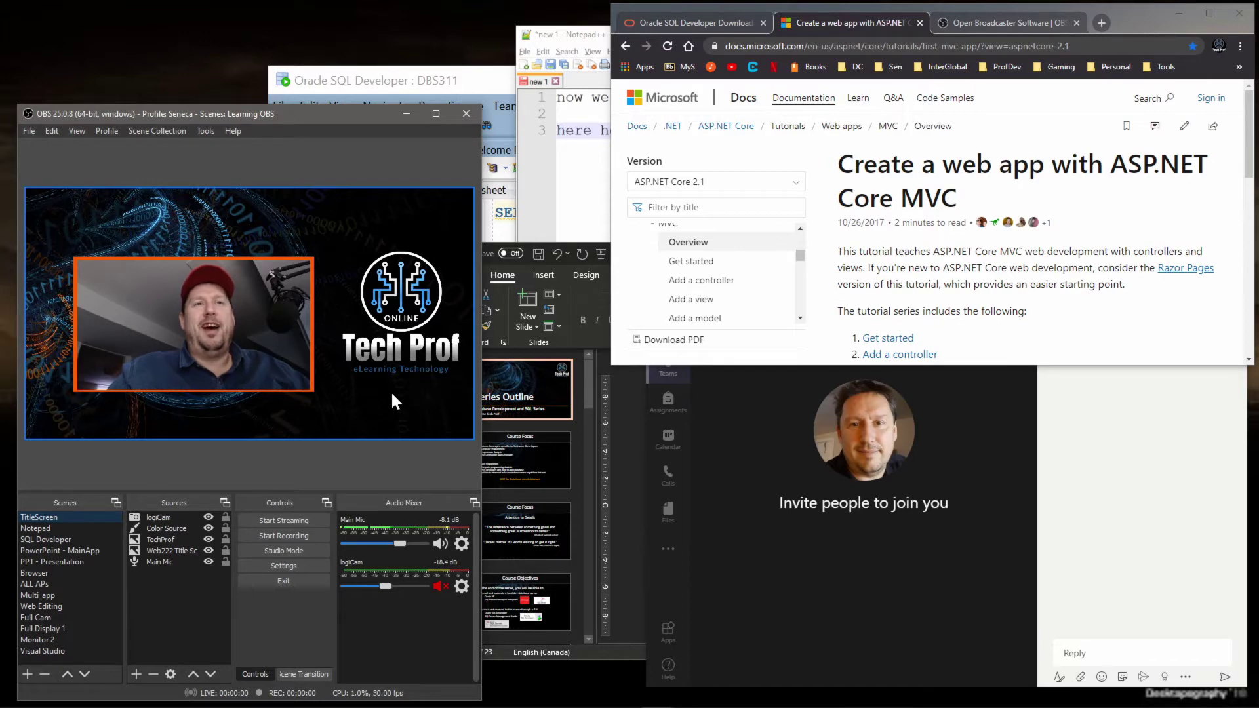
pyautogui.rightClick(392, 394)
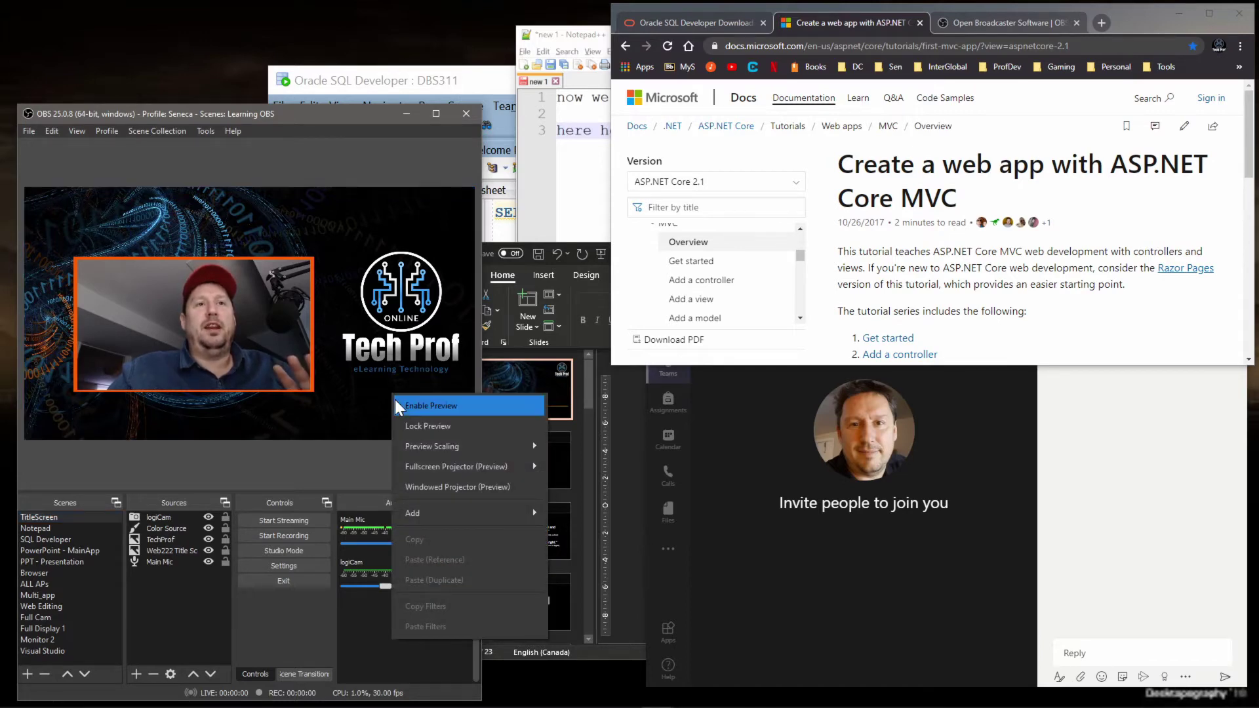
pyautogui.moveTo(490, 467)
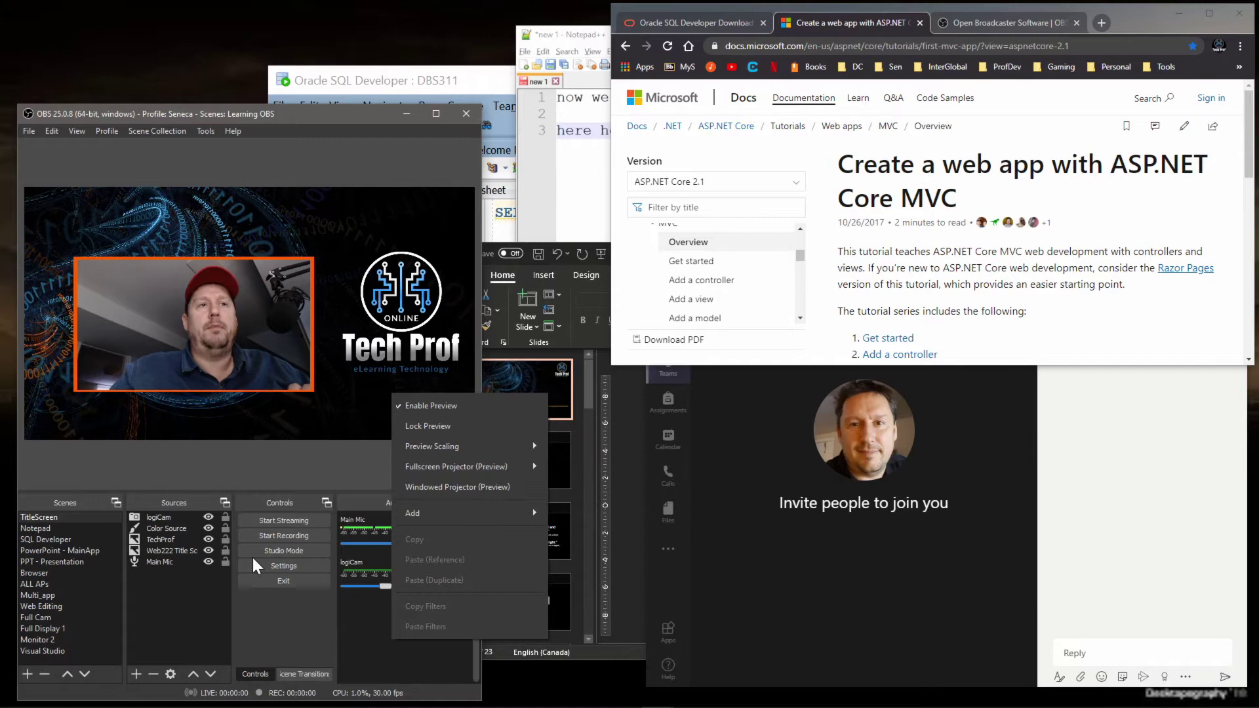
pyautogui.click(292, 551)
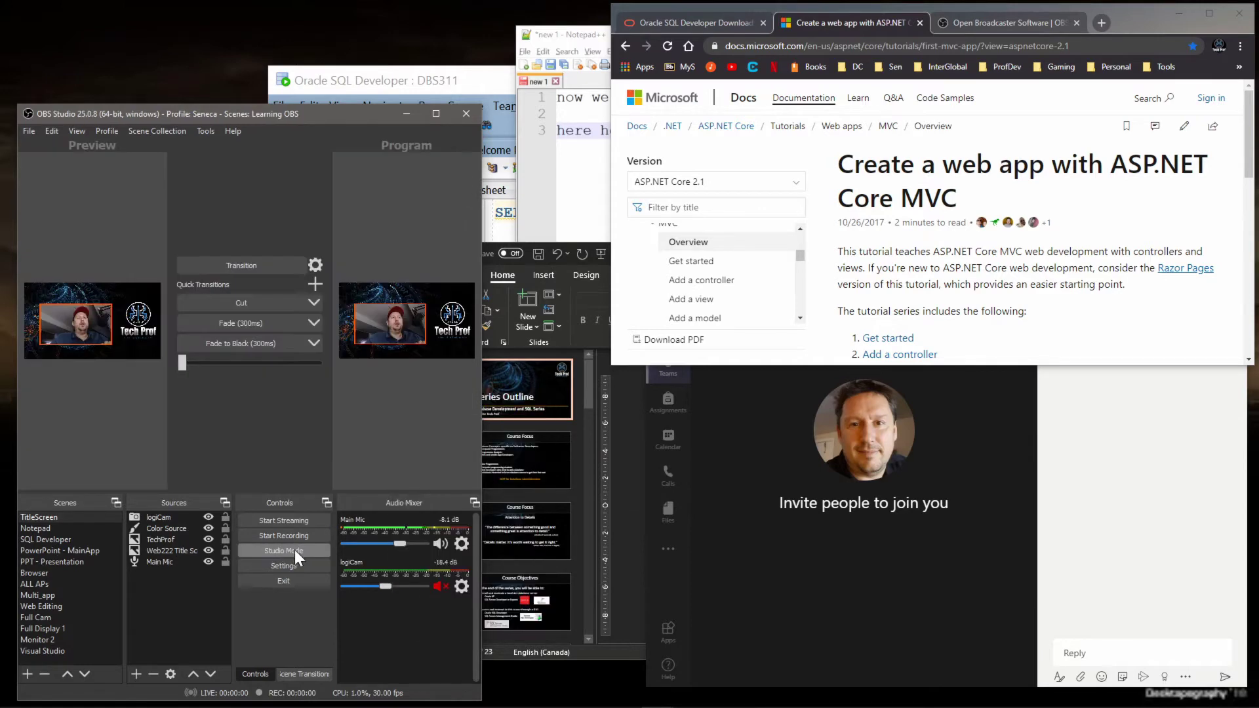
# - Open a Windowed Projector (Program), moving it to the top and enlarging it
pyautogui.rightClick(400, 332)
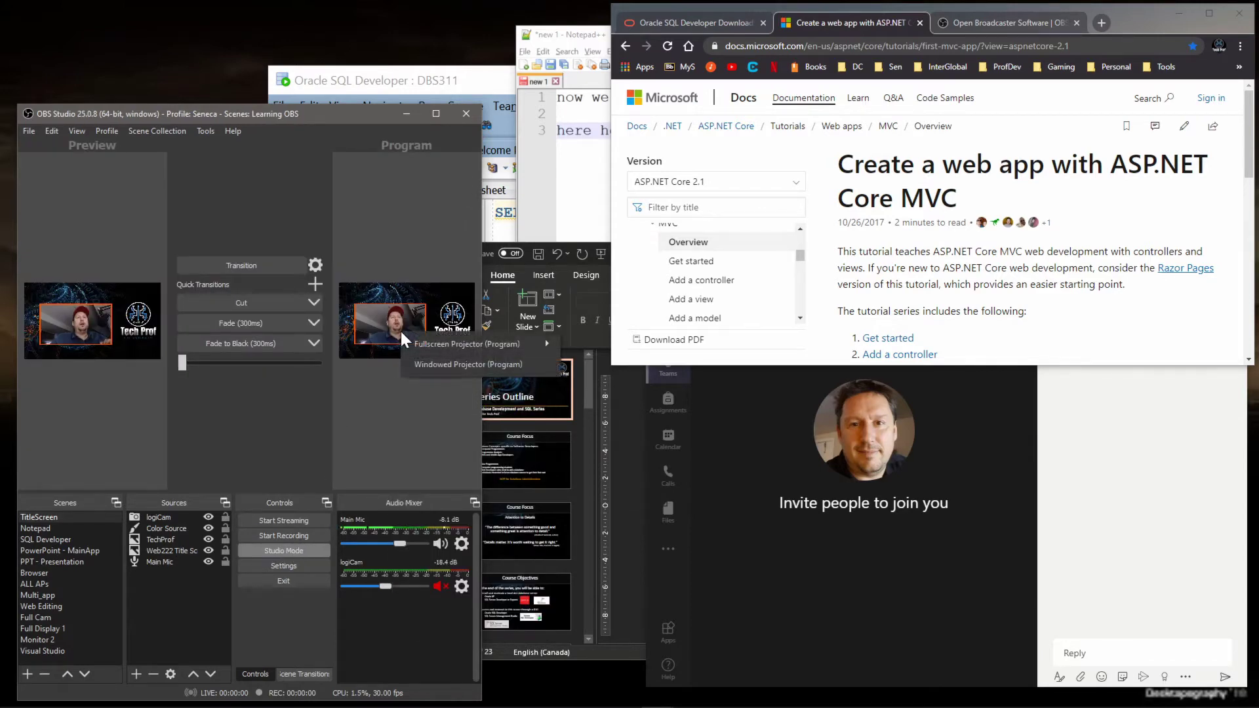
pyautogui.click(474, 364)
pyautogui.moveTo(613, 246); pyautogui.dragTo(531, 53)
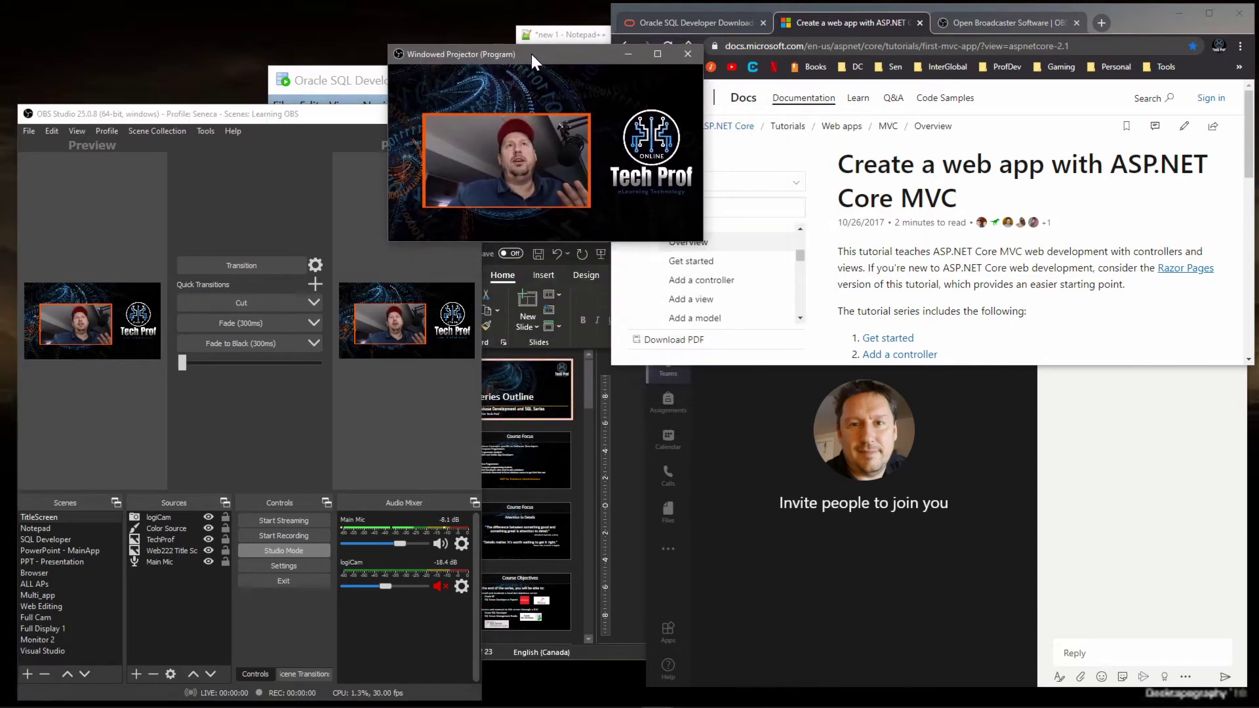
pyautogui.moveTo(697, 237); pyautogui.dragTo(1035, 504)
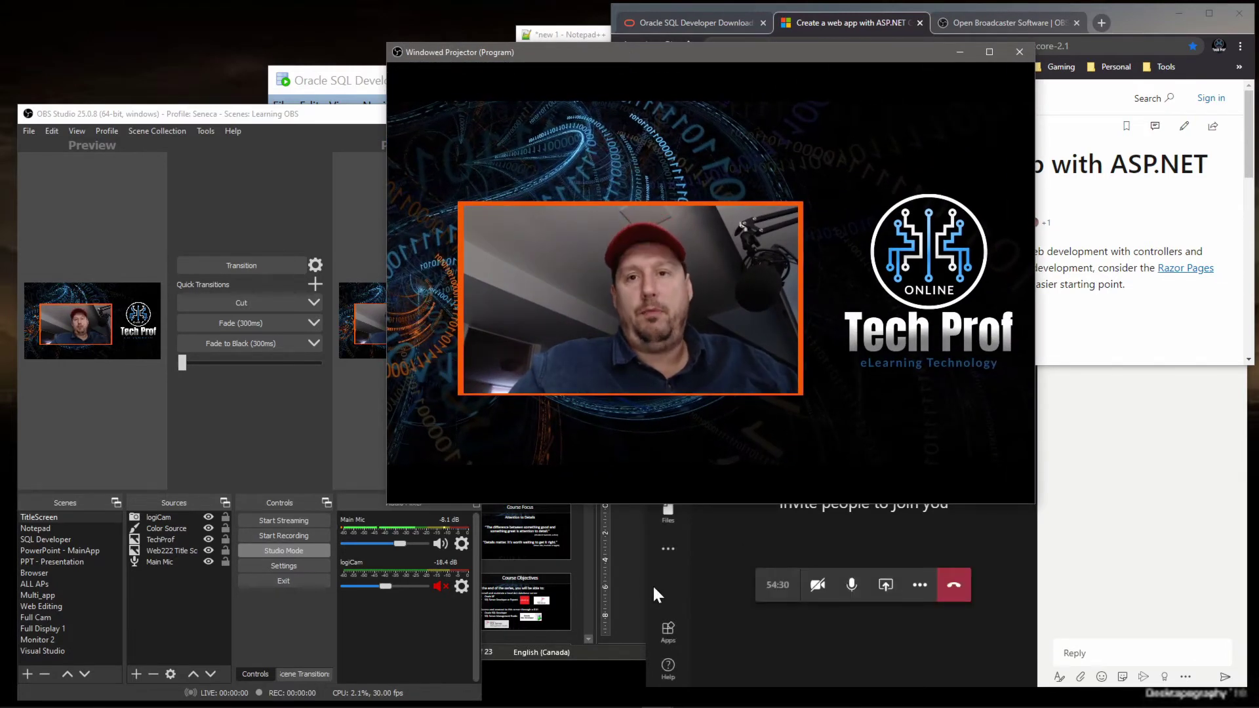
# - Disable Studio Mode and shrink the projector window so Teams shows below
pyautogui.click(289, 554)
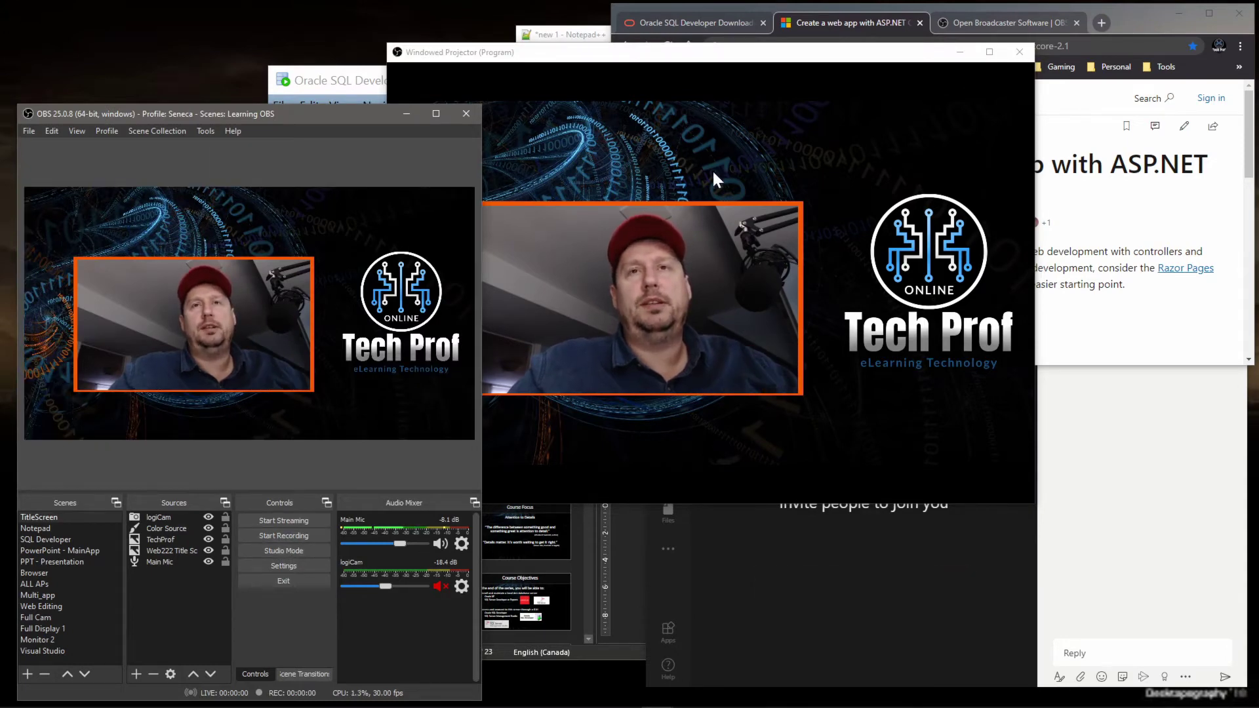
pyautogui.moveTo(701, 52); pyautogui.dragTo(772, 59)
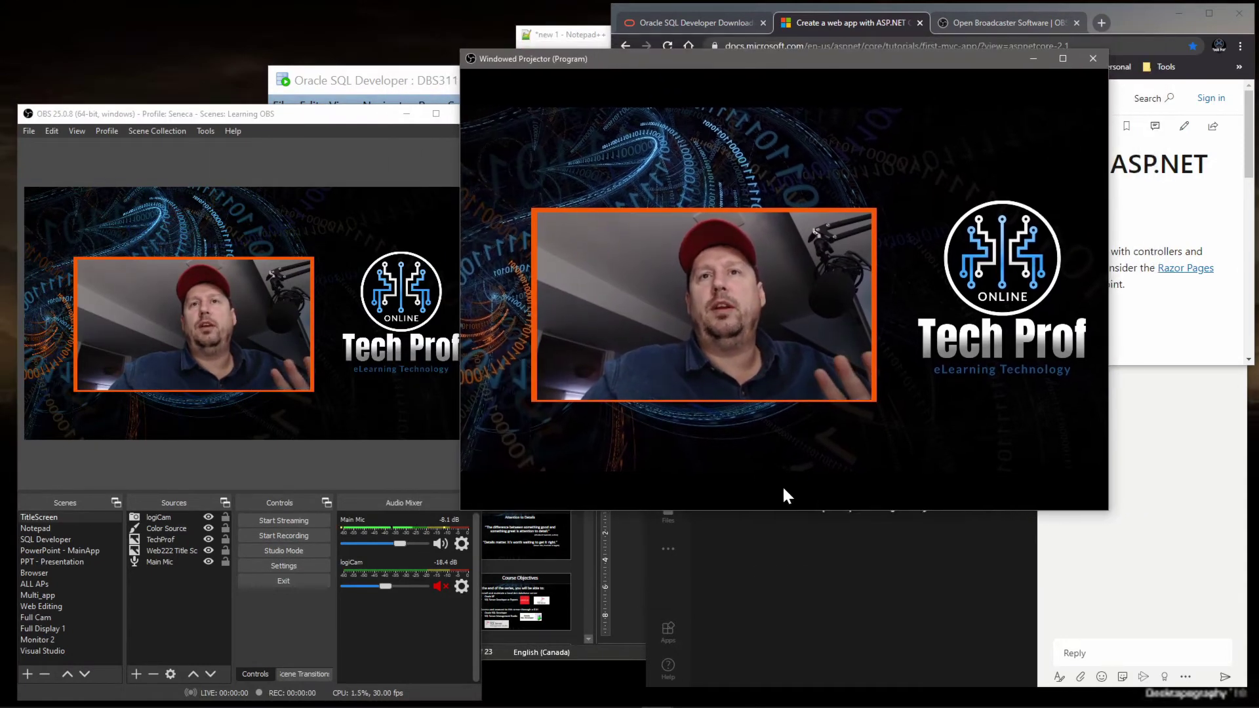
pyautogui.moveTo(779, 510); pyautogui.dragTo(792, 437)
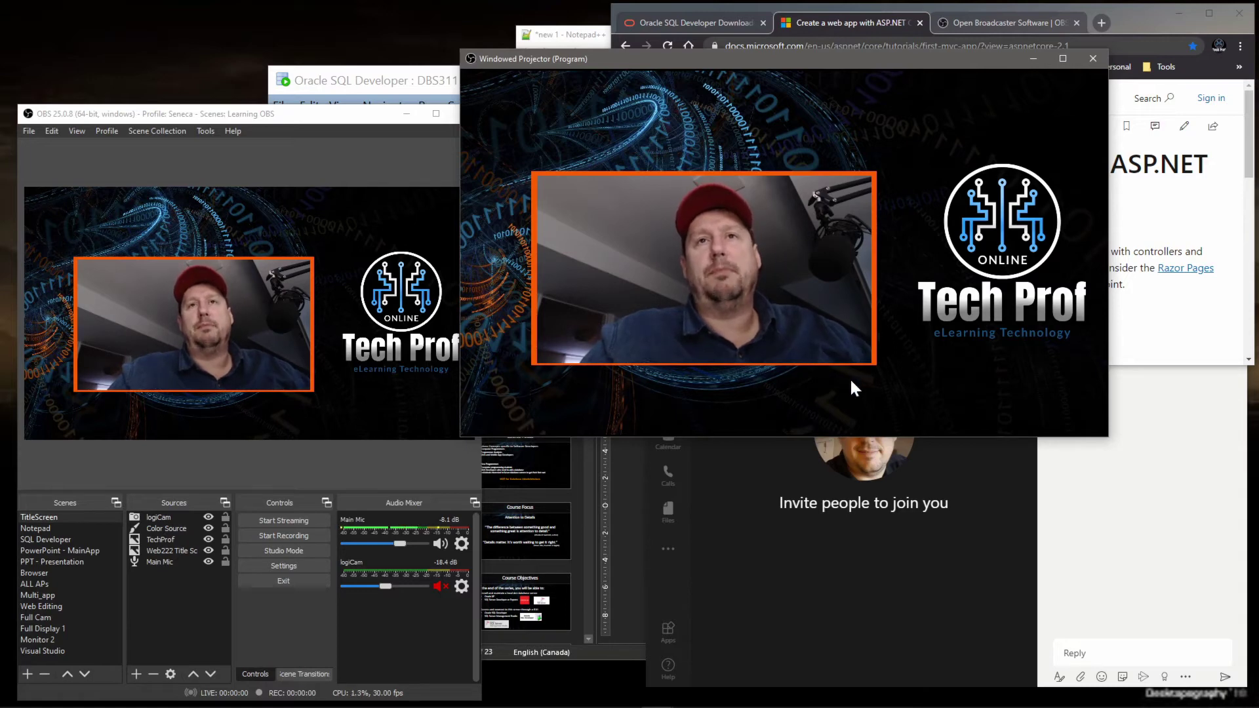
# - Share the Windowed Projector (Program) window in the Teams meeting
pyautogui.click(1052, 705)
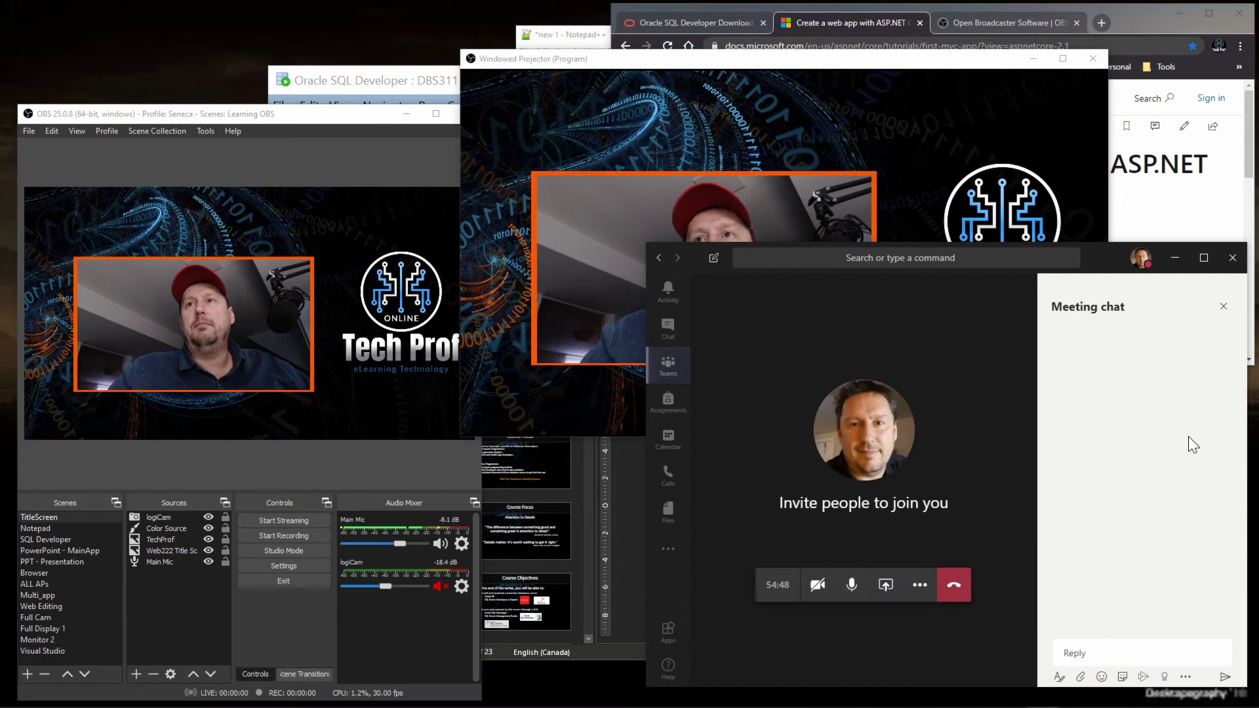
pyautogui.moveTo(891, 62); pyautogui.dragTo(461, 22)
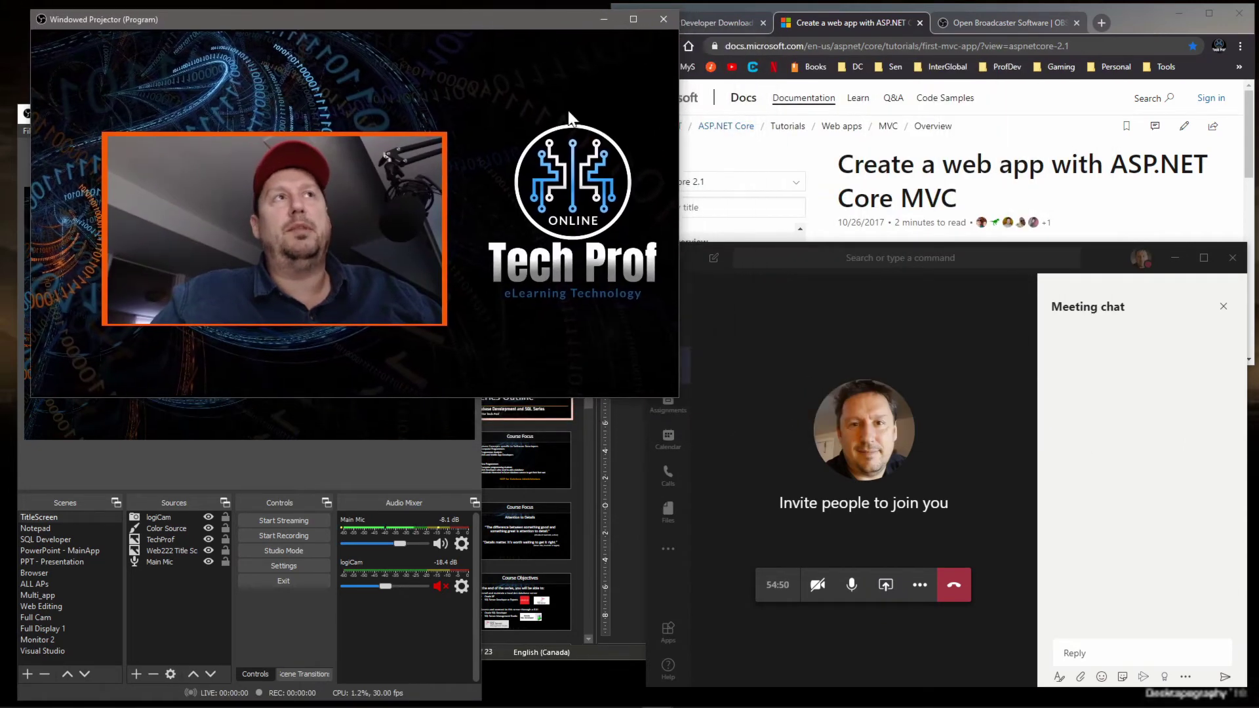
pyautogui.click(889, 589)
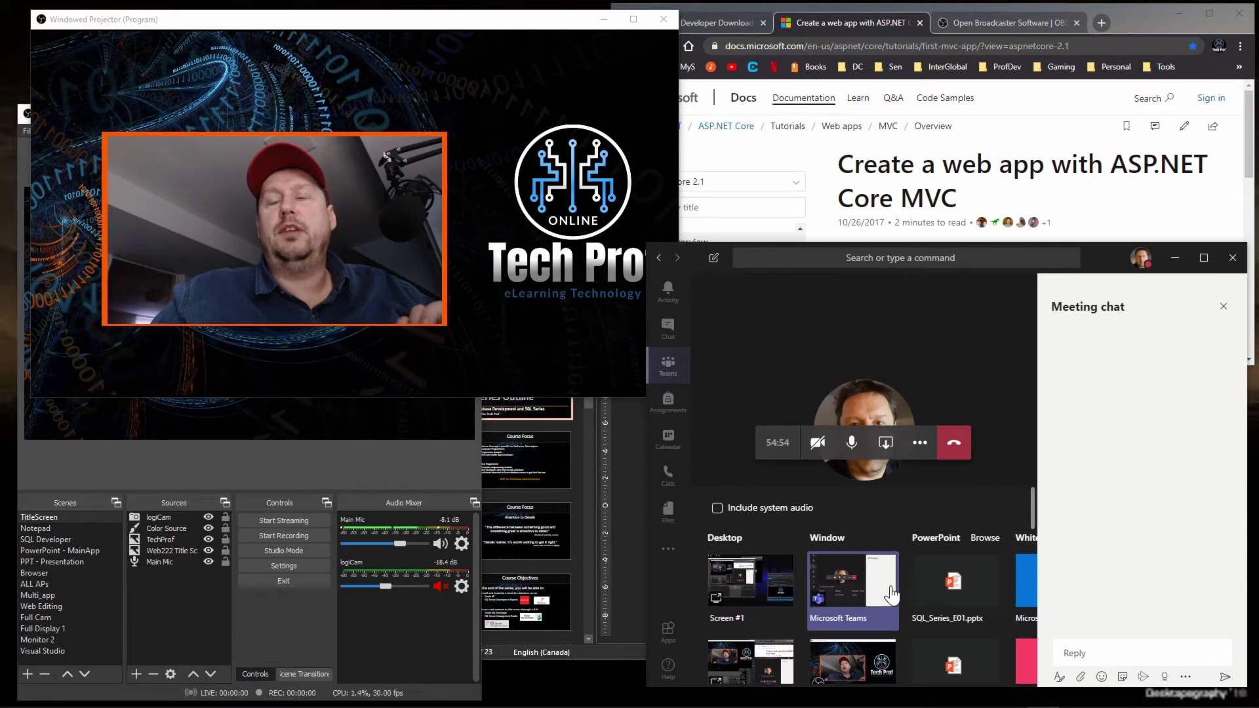
pyautogui.scroll(-2, 888, 587)
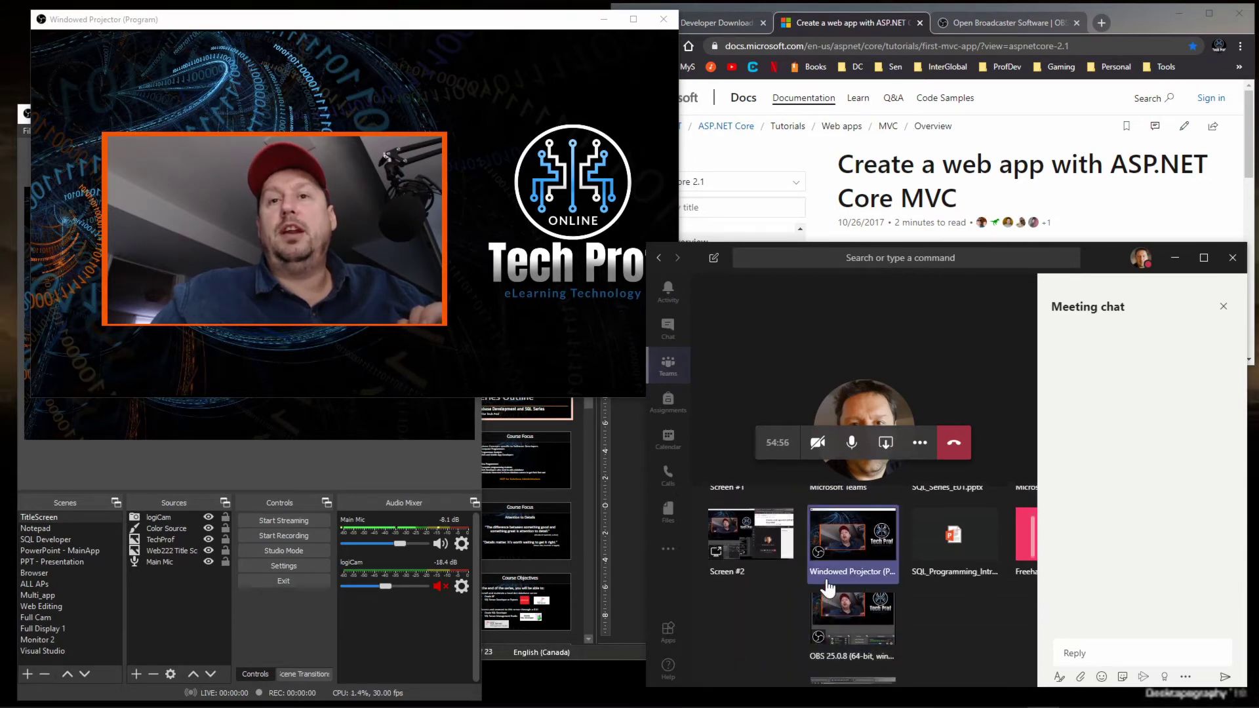
pyautogui.click(855, 551)
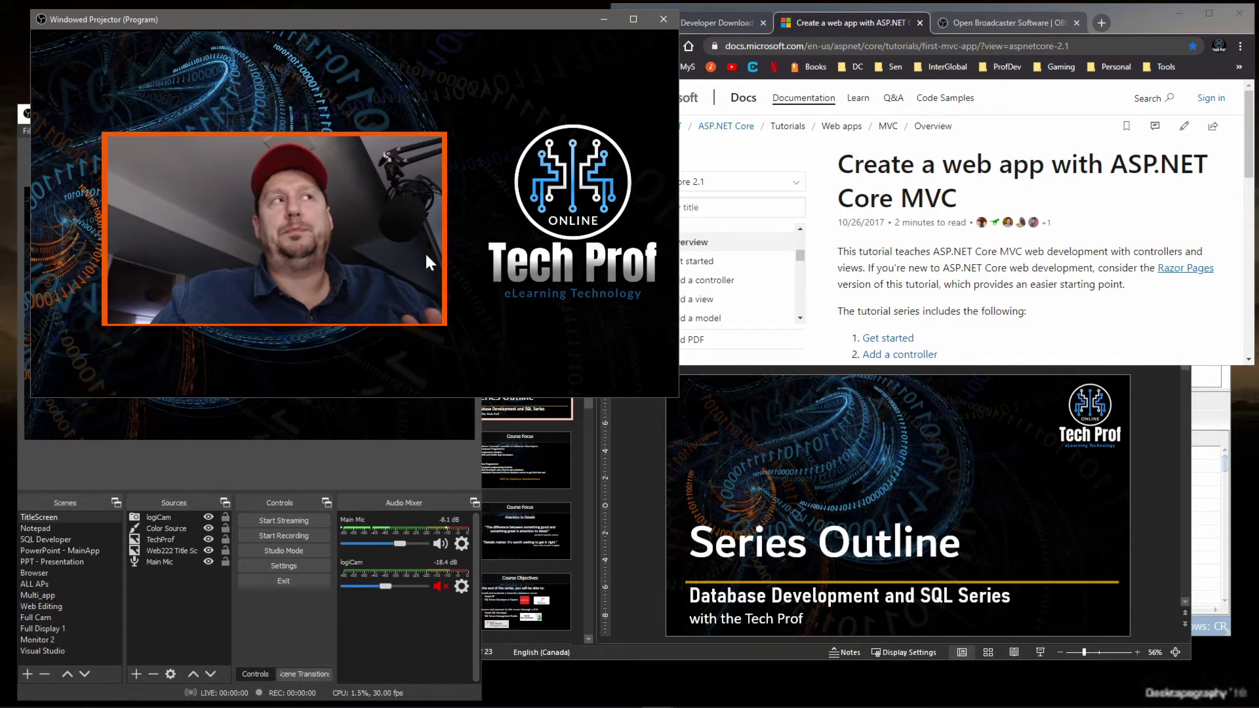
# - Bring the Teams call window back from the taskbar
pyautogui.moveTo(703, 689)
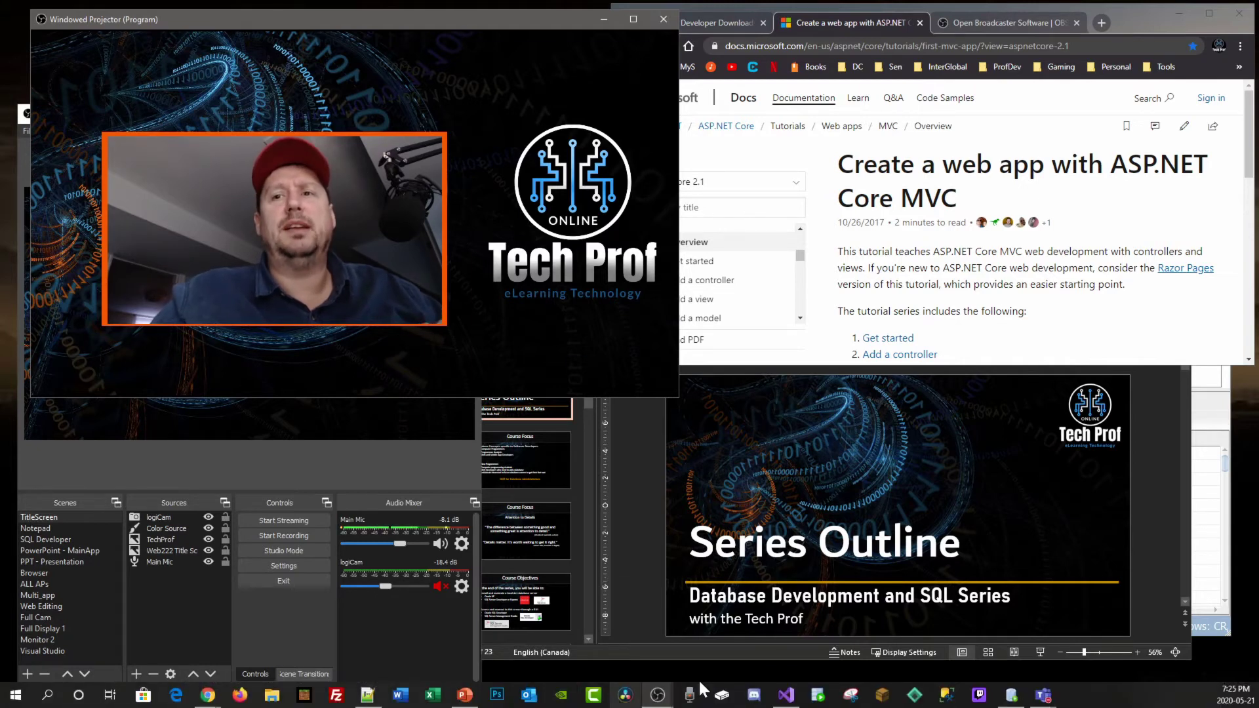
pyautogui.moveTo(1043, 694)
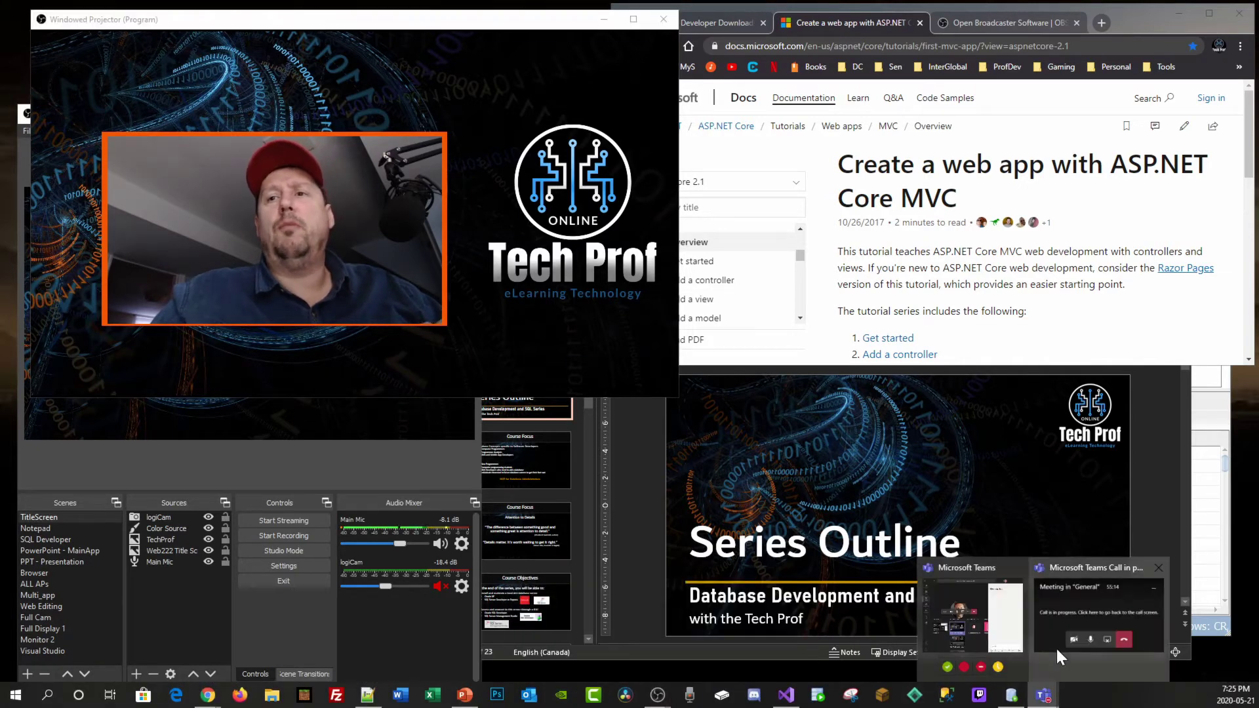
pyautogui.click(969, 624)
# - Choose Show participants from the More actions menu
pyautogui.click(923, 588)
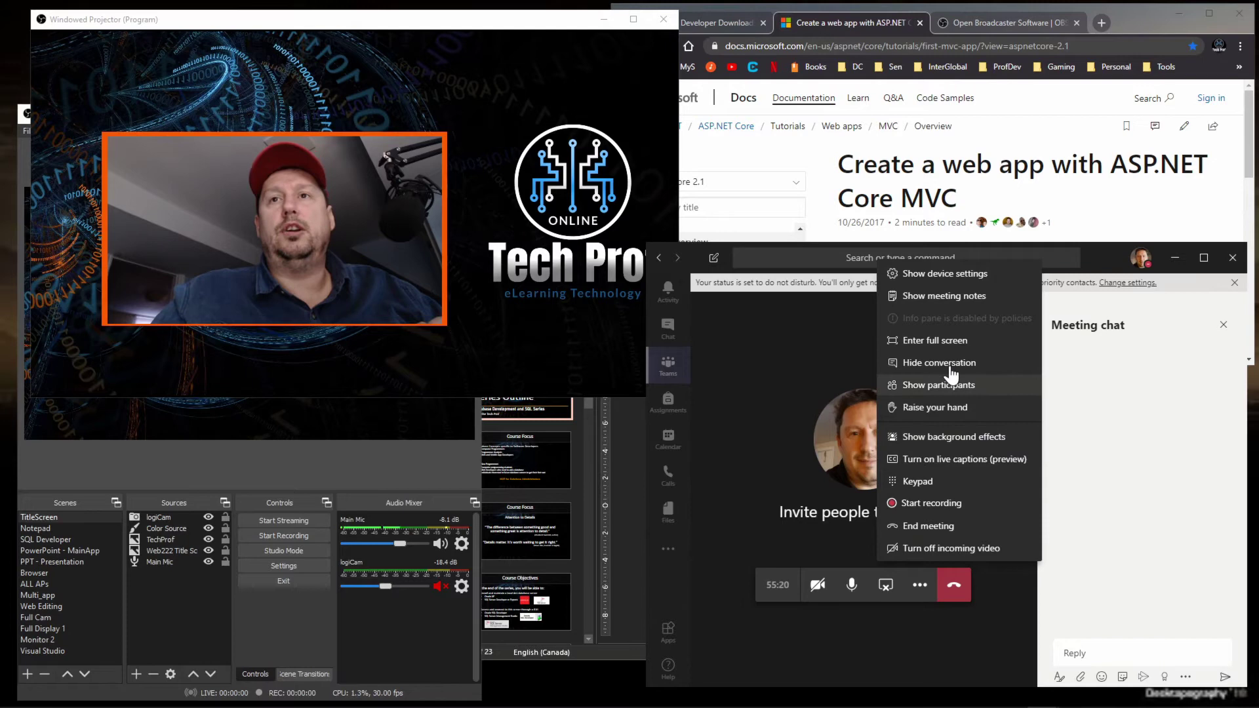
pyautogui.click(1106, 509)
pyautogui.click(1115, 653)
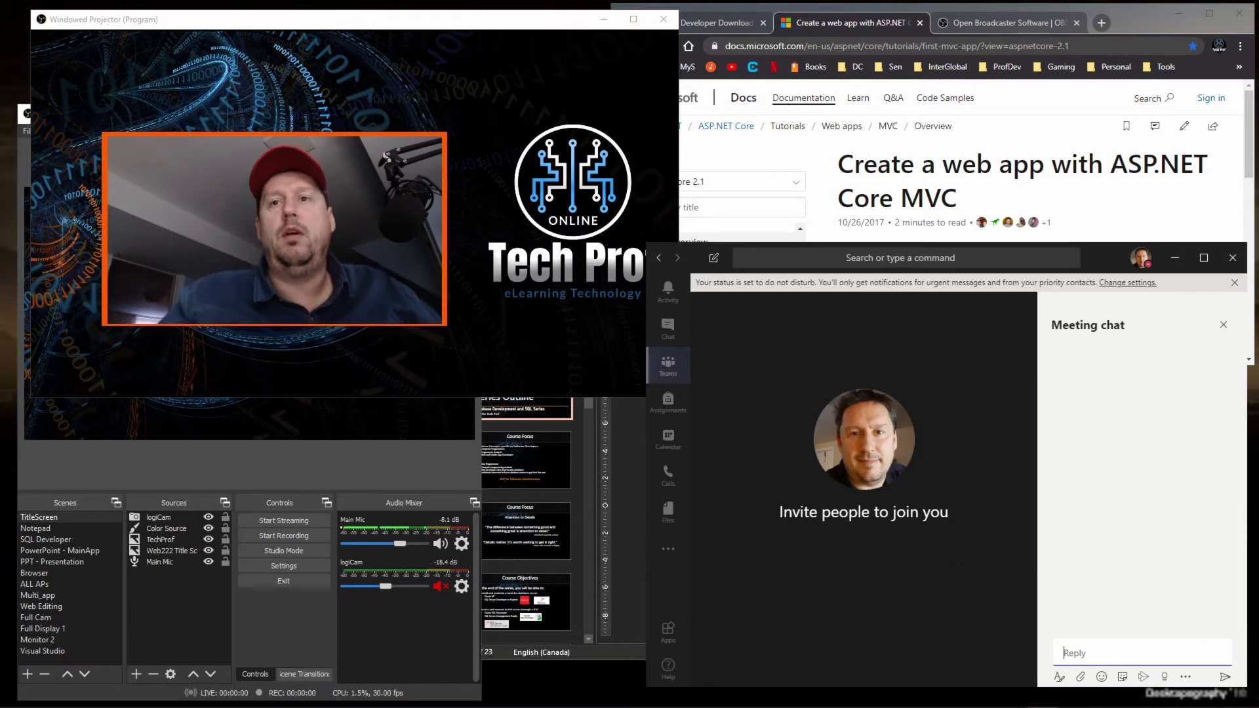
pyautogui.click(920, 585)
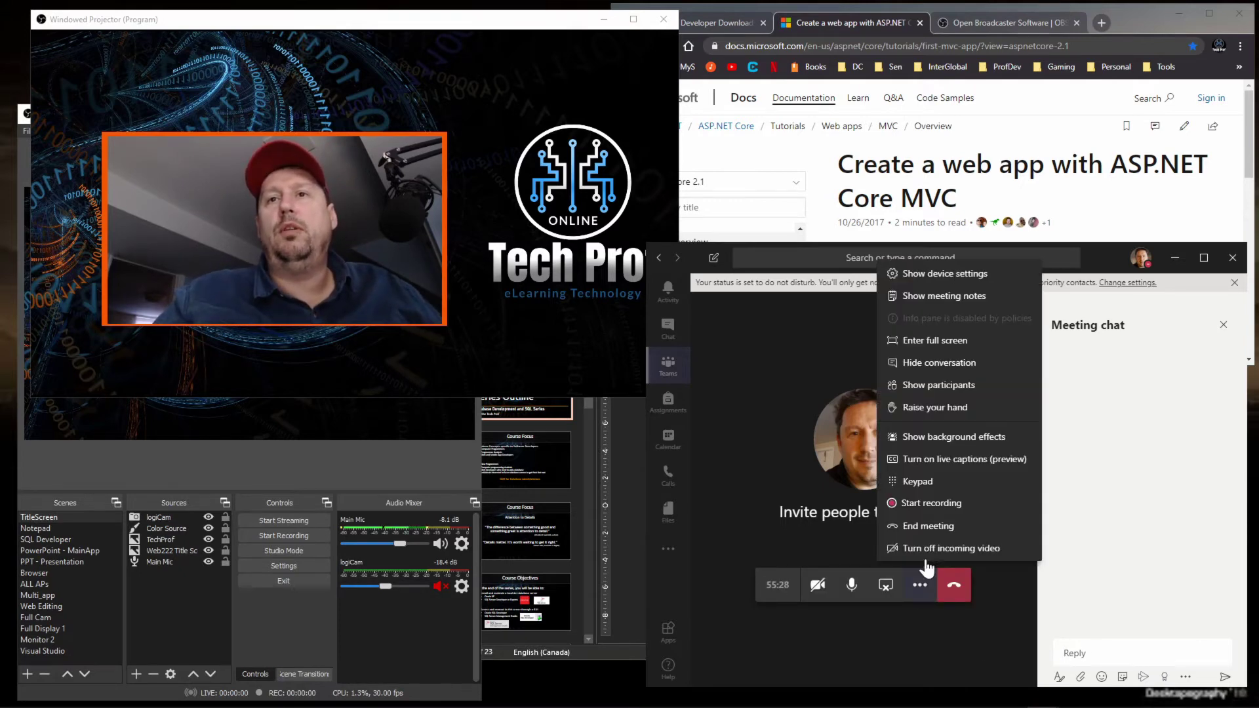
pyautogui.click(966, 387)
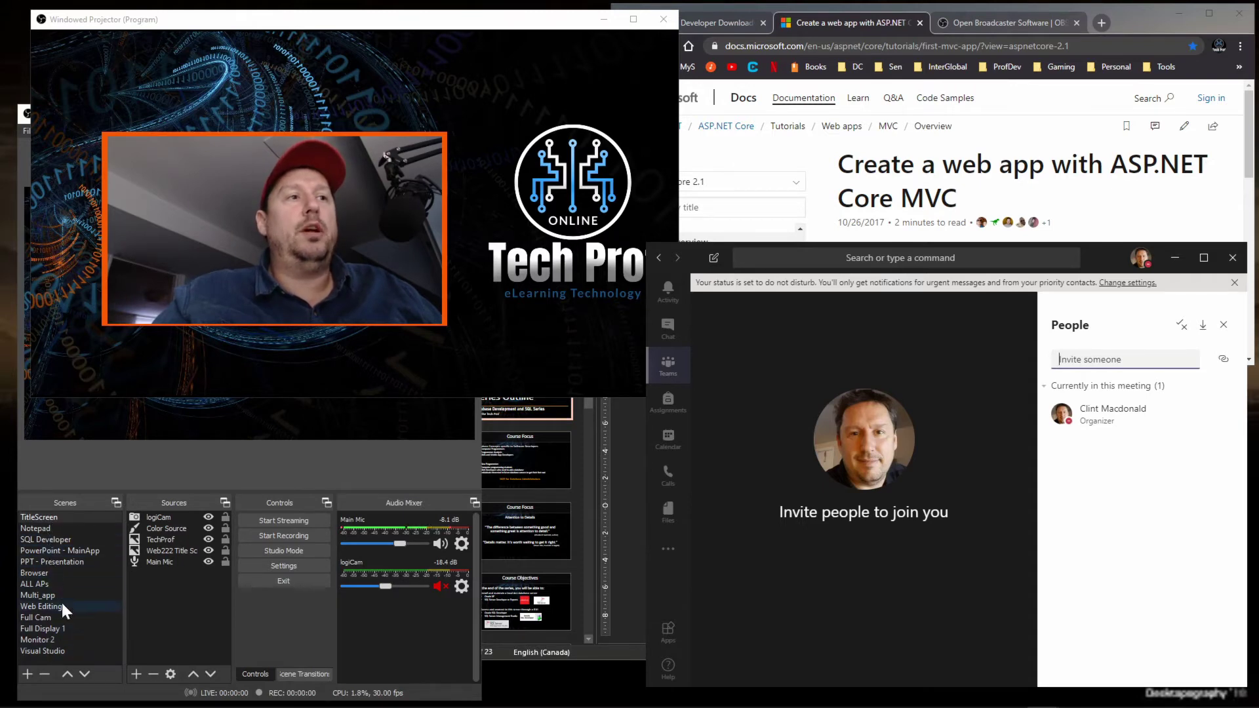
# - Make Browser live, uncheck Enable Preview, shorten the OBS window, and nudge the projector
pyautogui.click(45, 573)
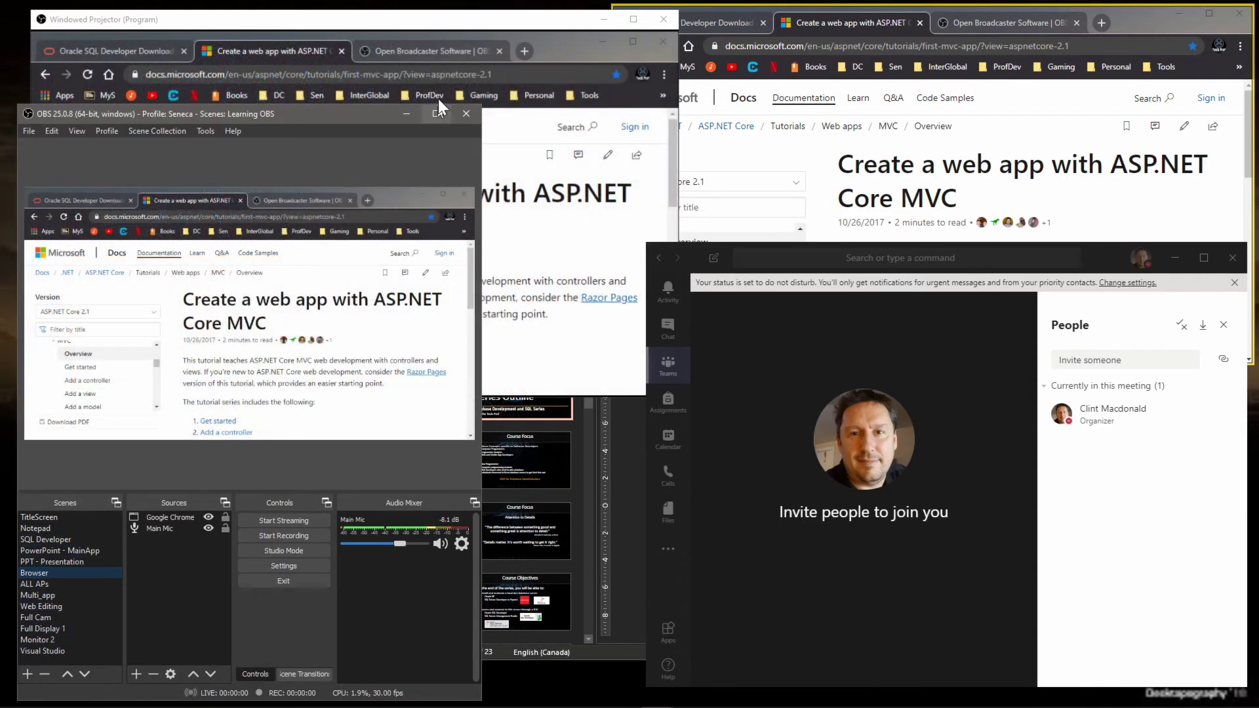
pyautogui.rightClick(239, 286)
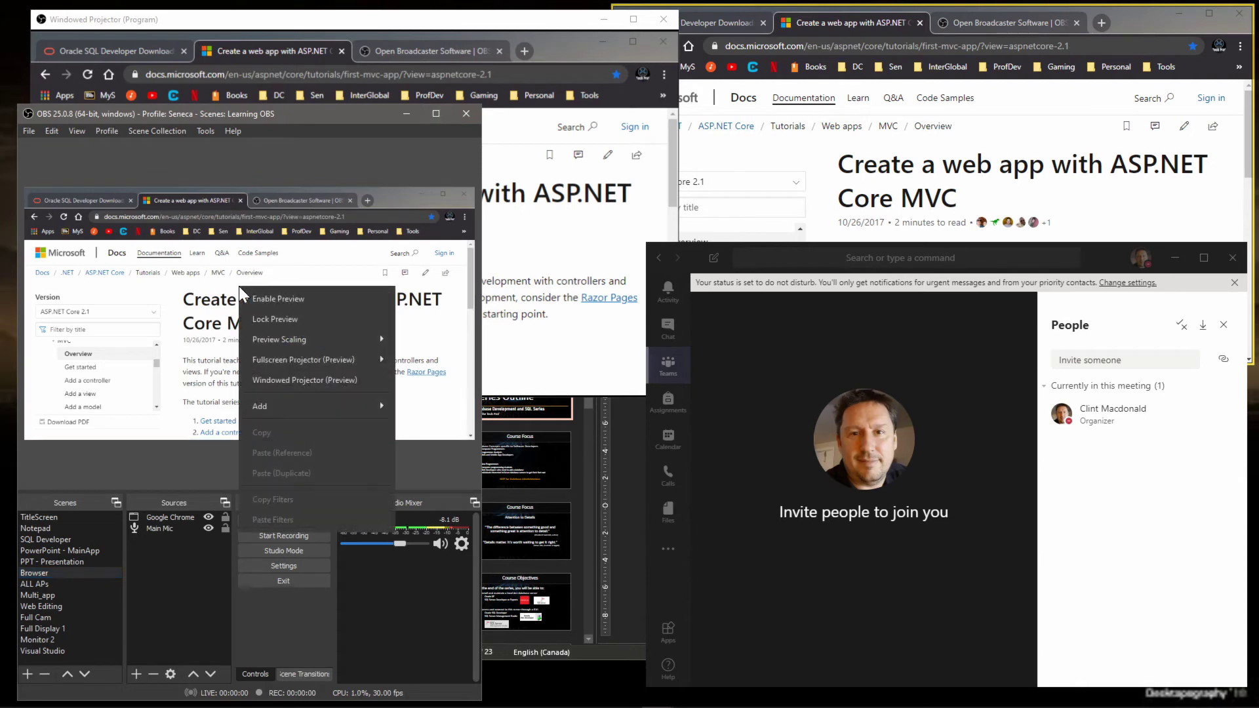
pyautogui.click(278, 299)
pyautogui.moveTo(319, 107); pyautogui.dragTo(320, 409)
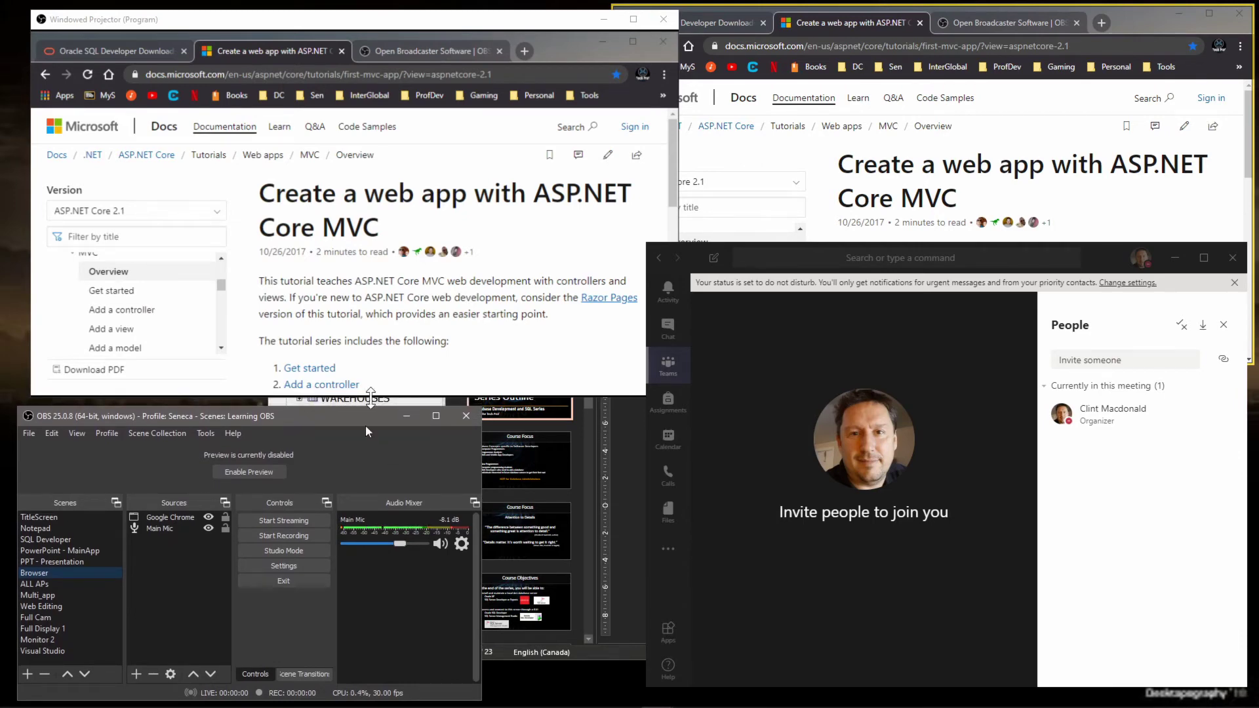
pyautogui.moveTo(413, 29)
pyautogui.mouseDown()
pyautogui.moveTo(424, 22)
pyautogui.moveTo(392, 38)
pyautogui.moveTo(400, 31)
pyautogui.mouseUp()
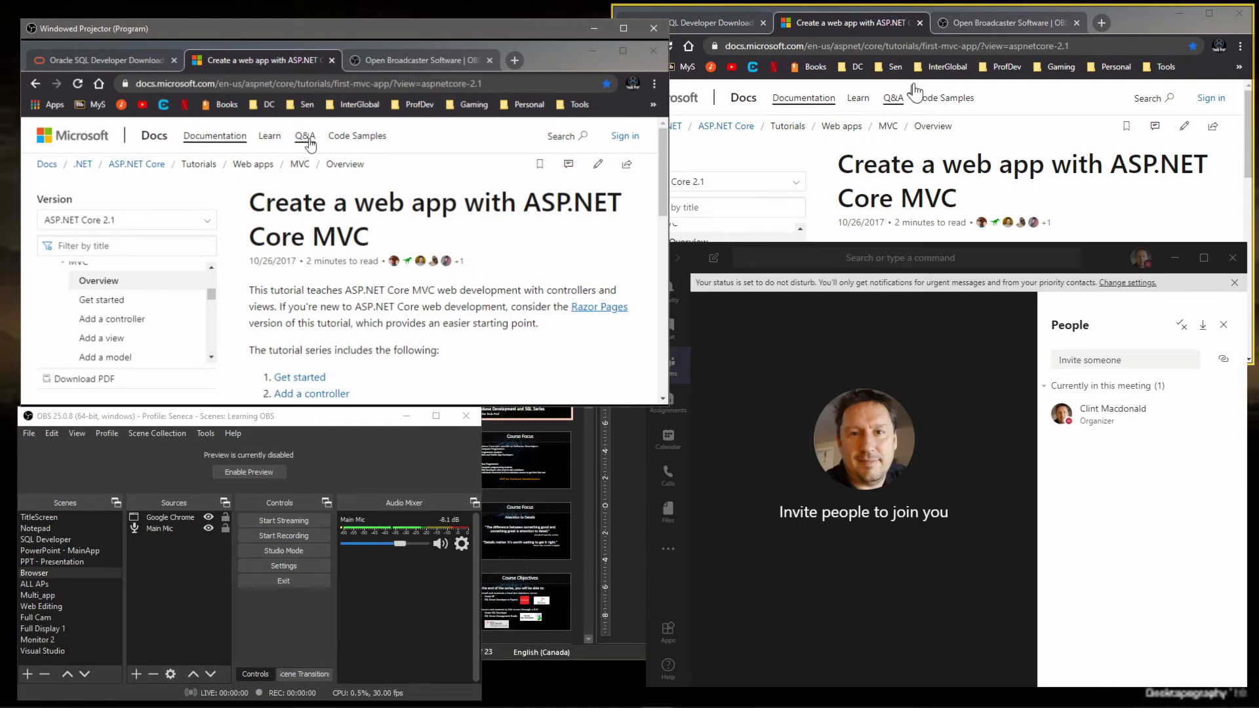
# - Cycle the ASP.NET and SQL Developer tabs, ending on the obsproject.com page, scrolled down and back
pyautogui.click(992, 24)
pyautogui.click(829, 18)
pyautogui.click(768, 25)
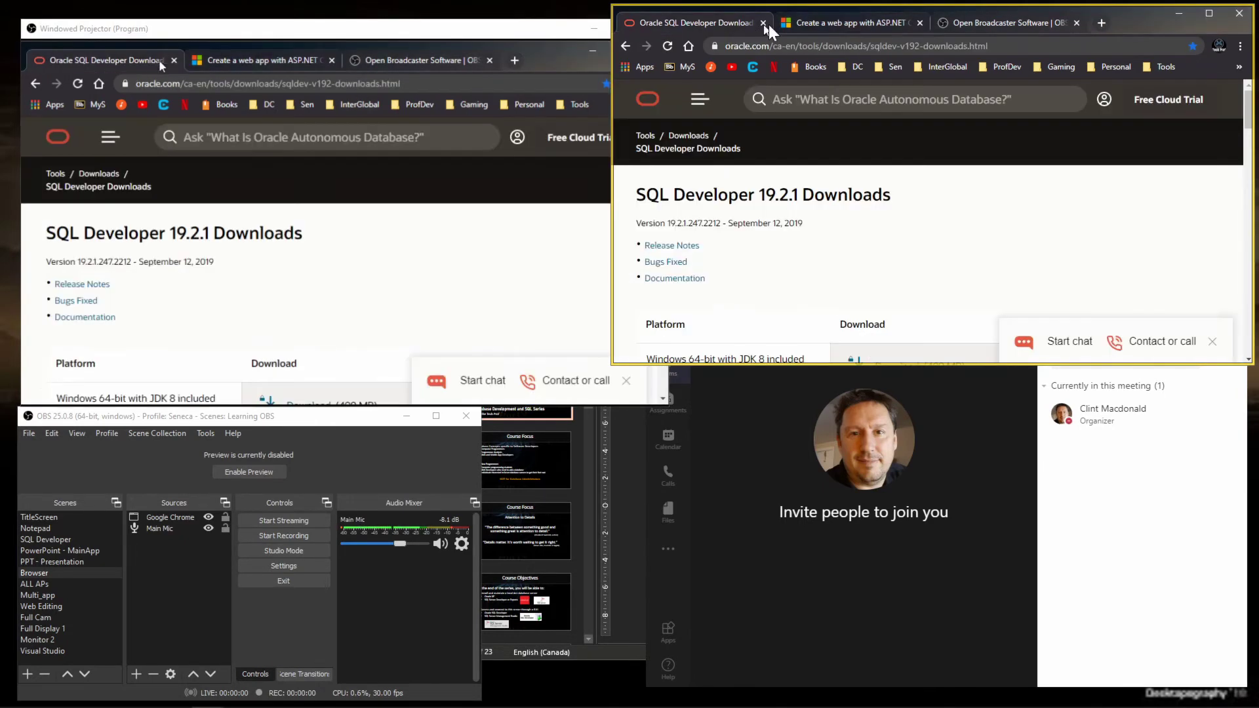
pyautogui.click(851, 18)
pyautogui.click(1016, 16)
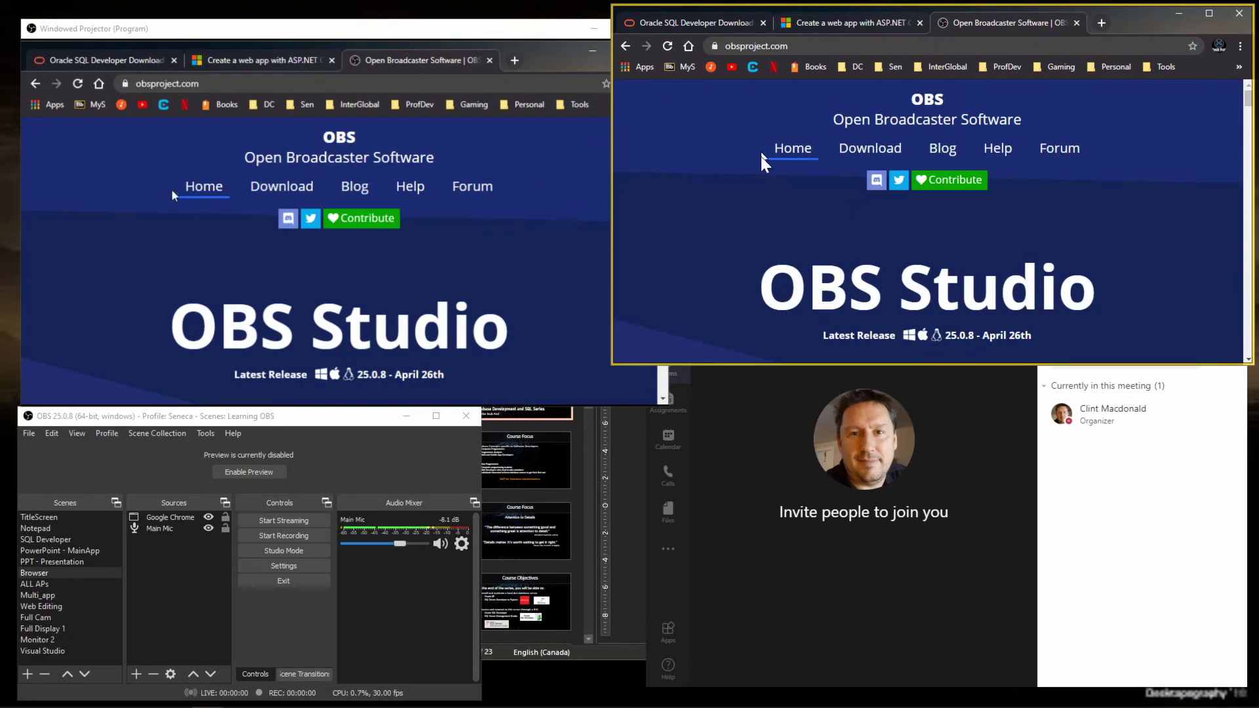
pyautogui.scroll(-5, 750, 182)
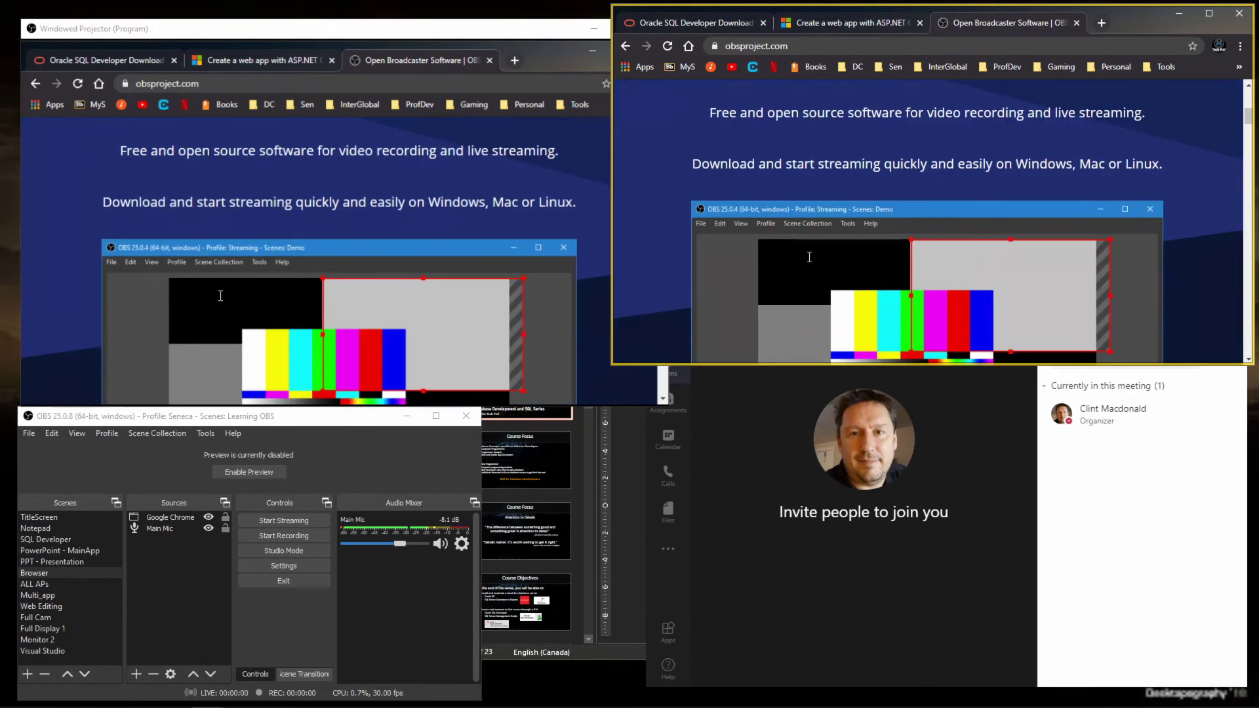
pyautogui.scroll(5, 808, 254)
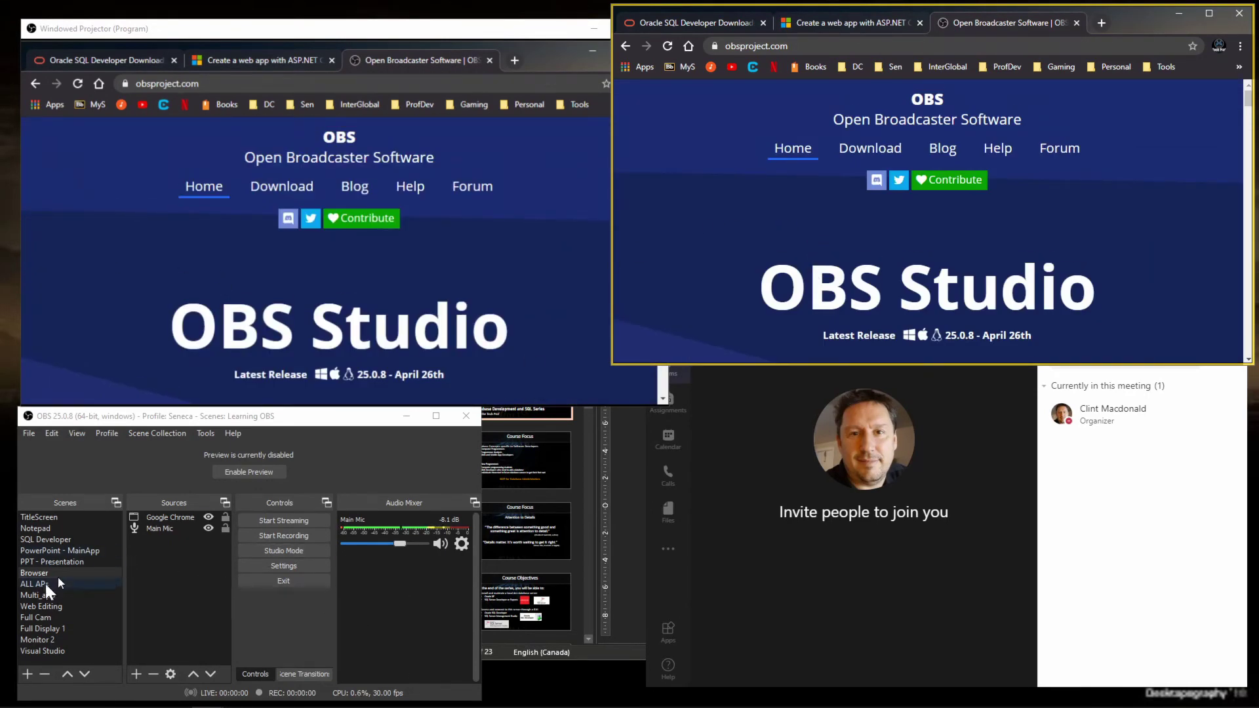
# - Put the SQL Developer scene live and reposition the SQL Developer window down and left
pyautogui.click(65, 540)
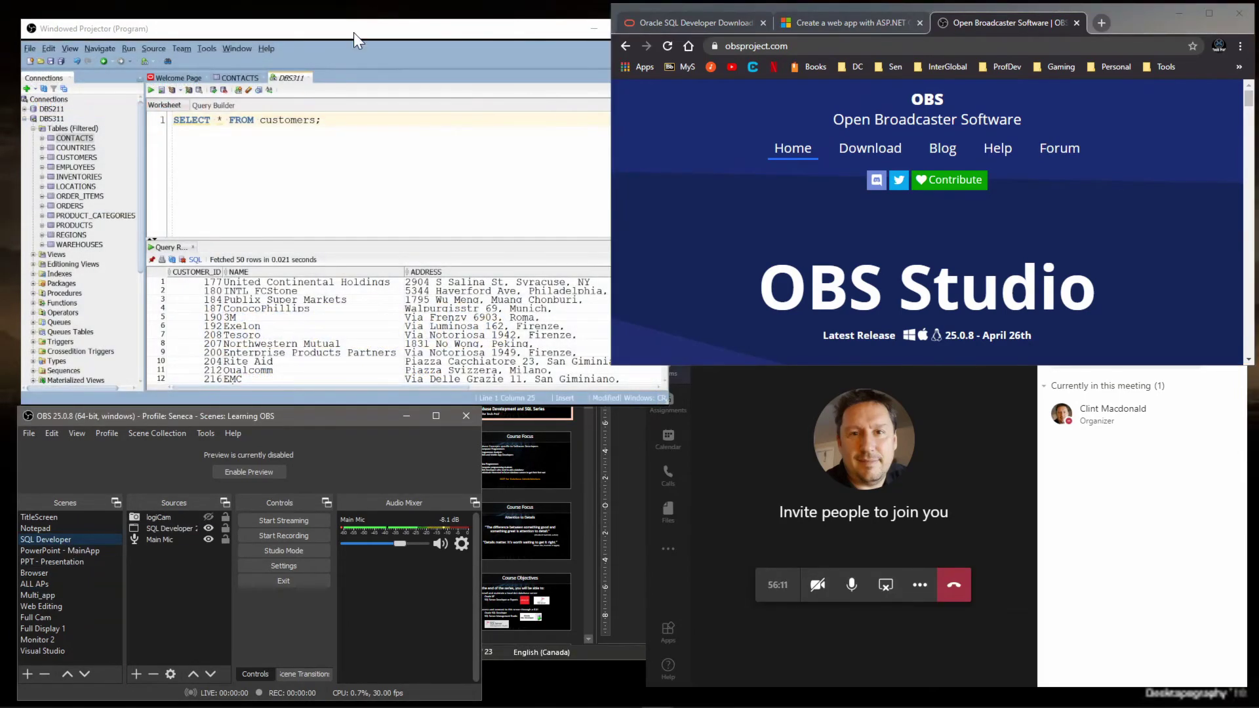
pyautogui.moveTo(656, 705)
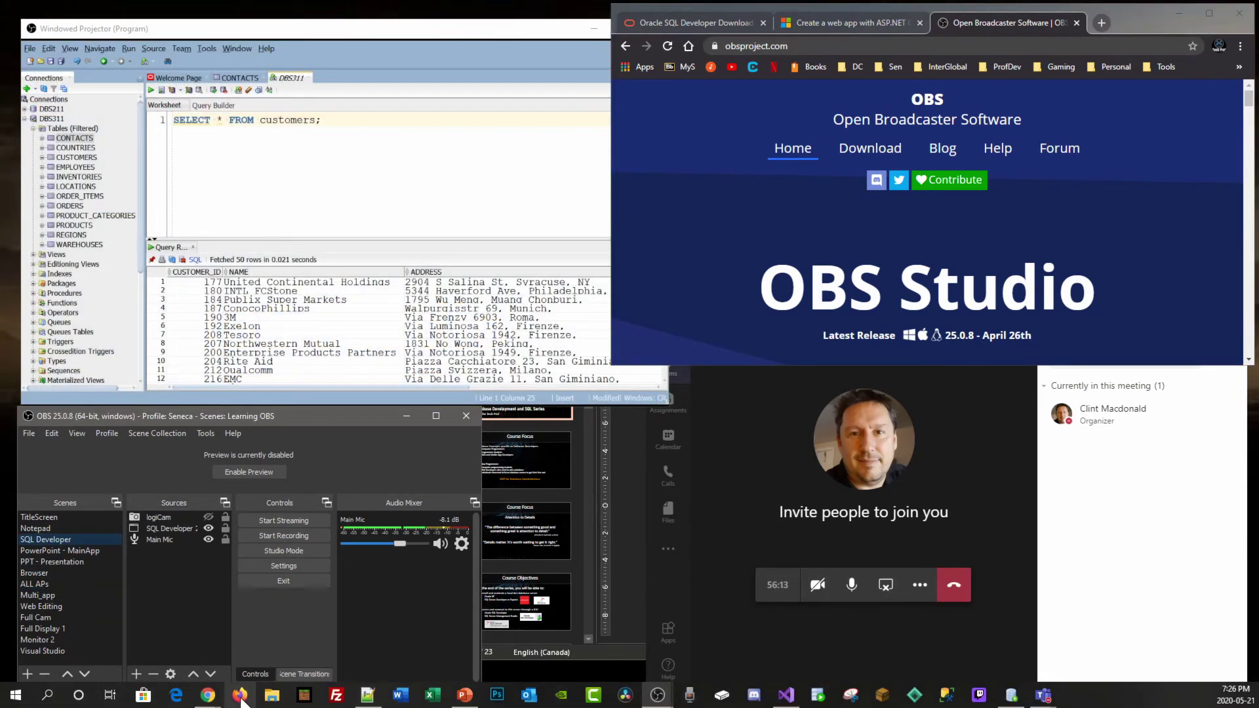
pyautogui.click(1011, 695)
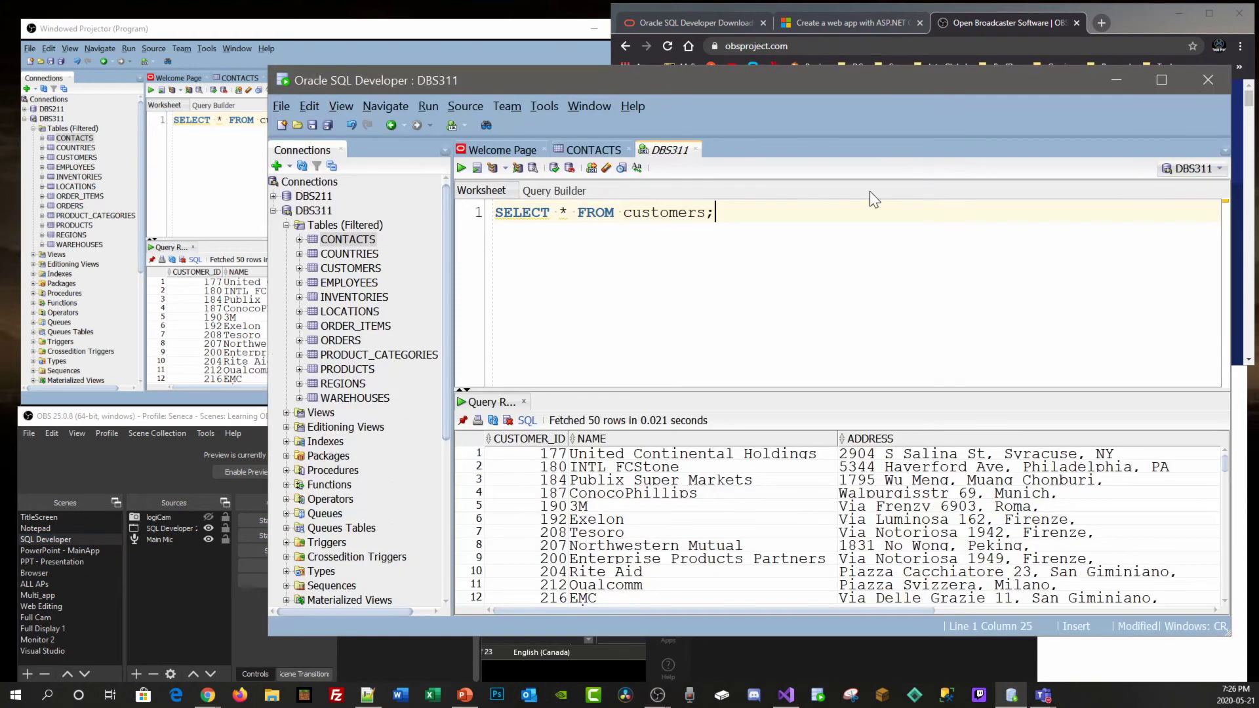
pyautogui.moveTo(800, 72); pyautogui.dragTo(734, 120)
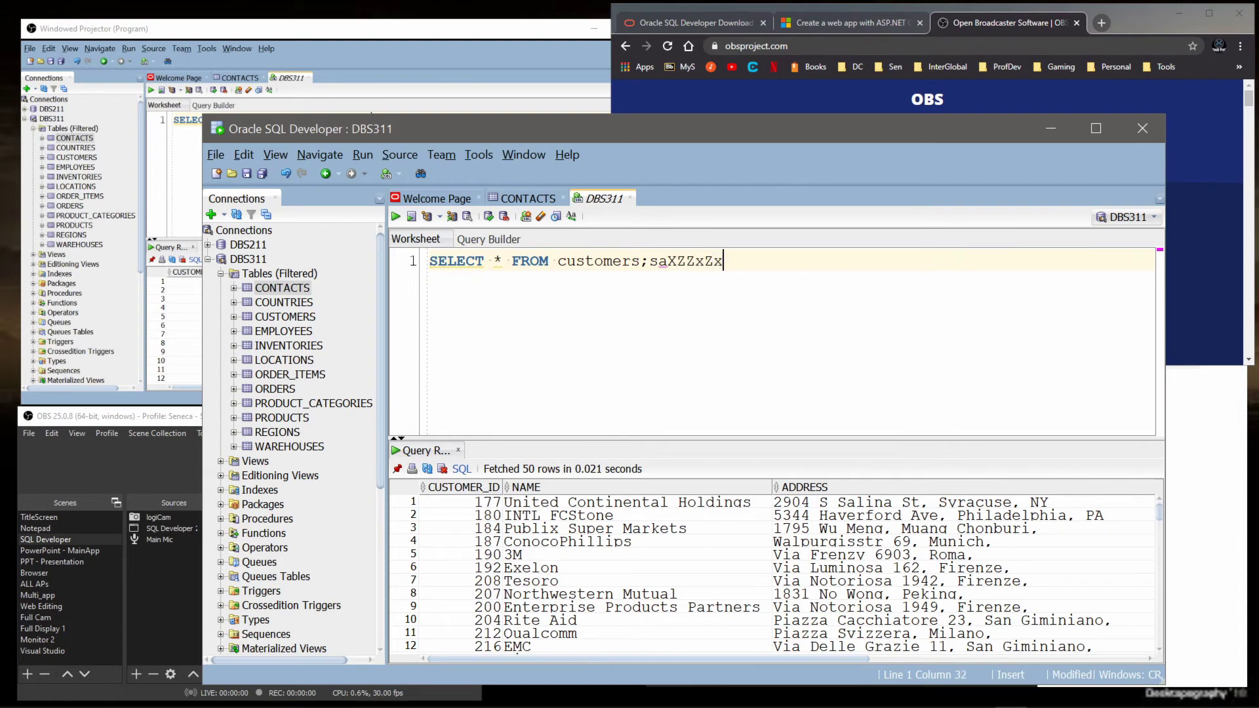
# - Delete the stray characters after SELECT * FROM customers; and minimize SQL Developer
pyautogui.click(411, 35)
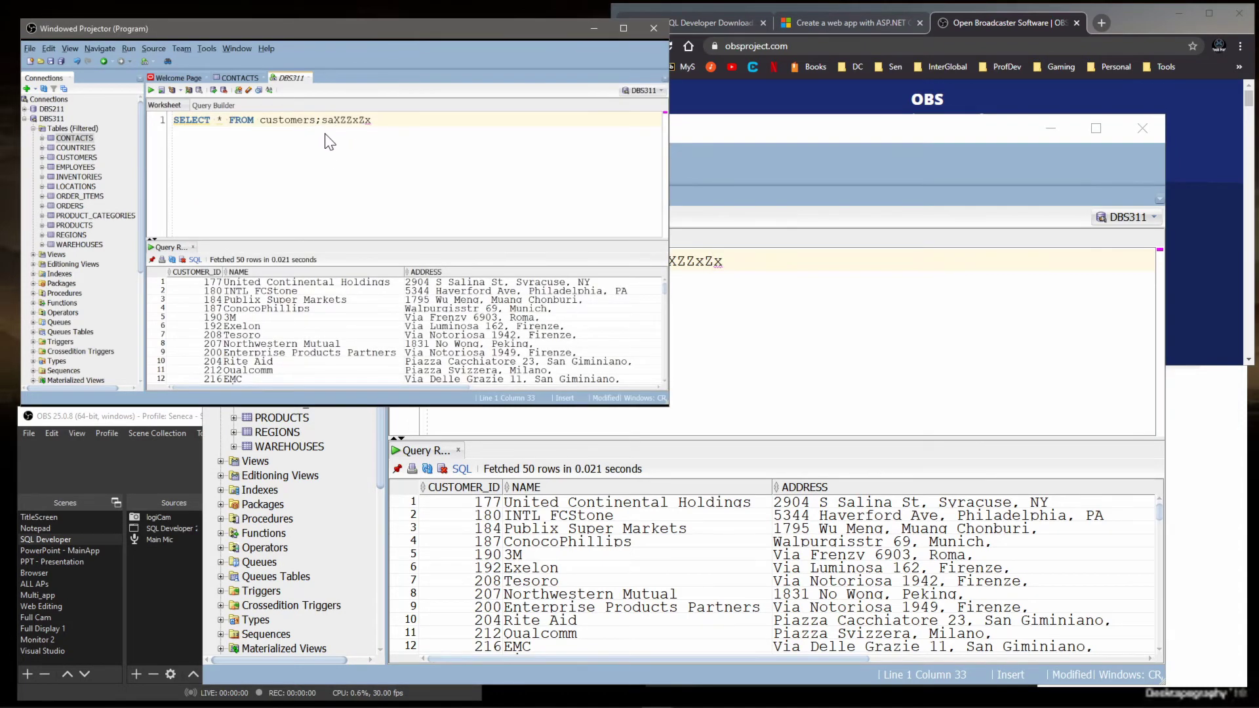
pyautogui.hotkey('alt', 'Tab')
pyautogui.press('BackSpace')
pyautogui.press('BackSpace')
pyautogui.press('BackSpace')
pyautogui.press('BackSpace')
pyautogui.press('BackSpace')
pyautogui.press('BackSpace')
pyautogui.press('BackSpace')
pyautogui.press('BackSpace')
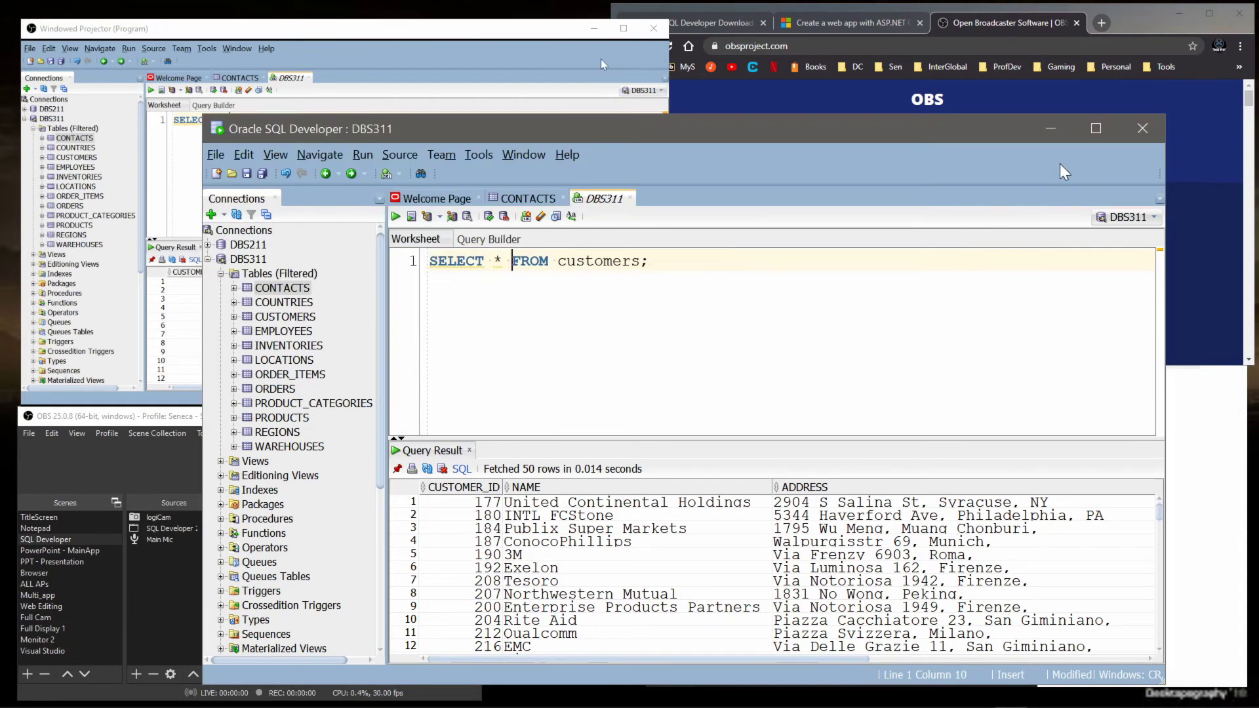
pyautogui.click(1052, 128)
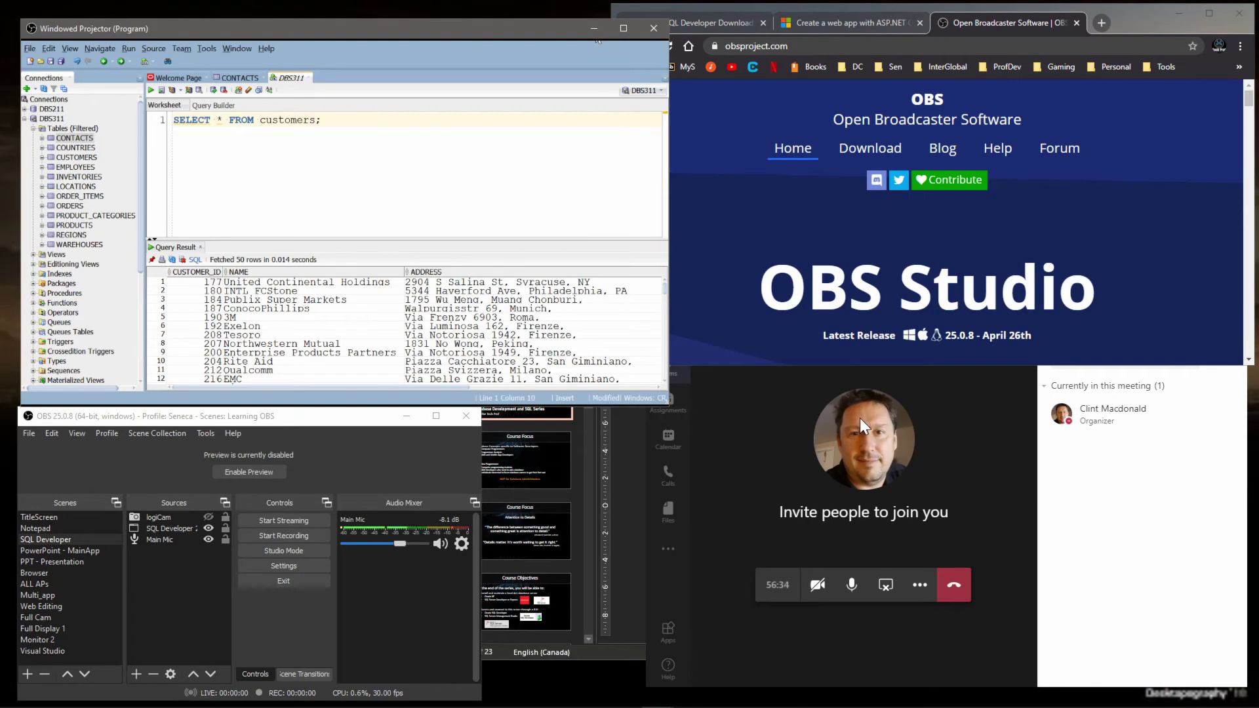
# - Bring Chrome to the Oracle SQL Developer 19.2.1 Downloads tab and make the Browser scene live
pyautogui.click(1119, 10)
pyautogui.click(859, 25)
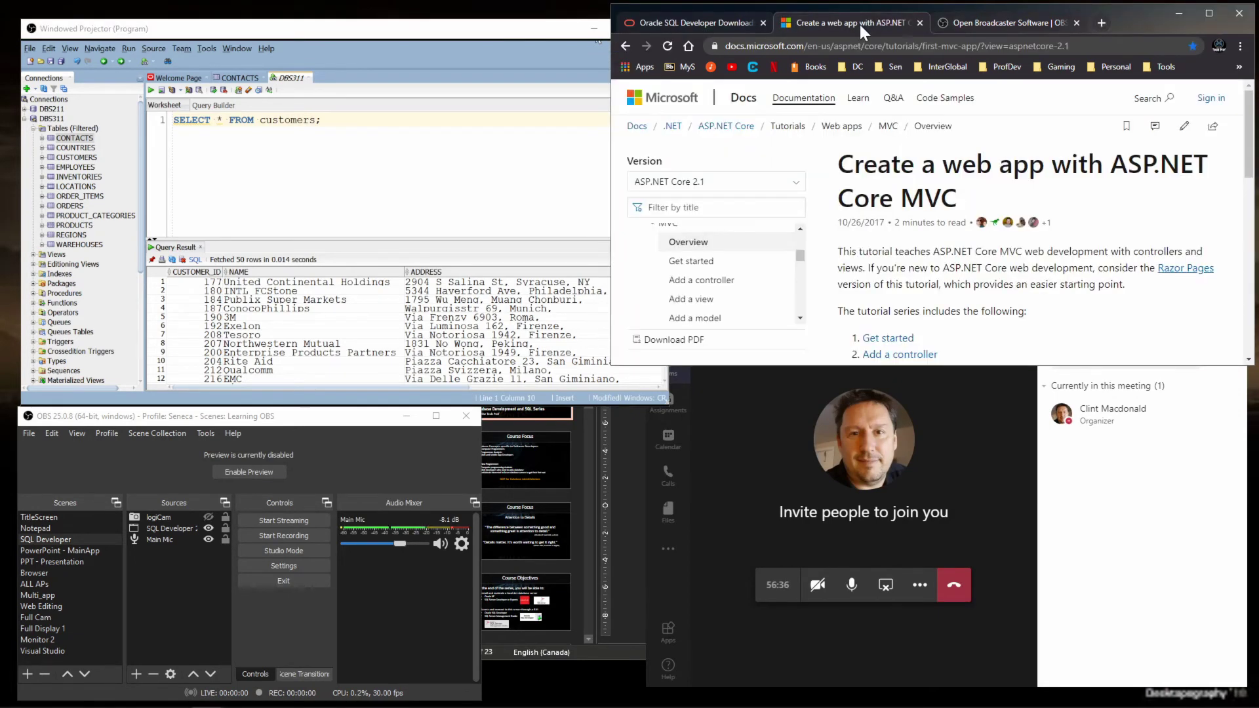
pyautogui.click(714, 24)
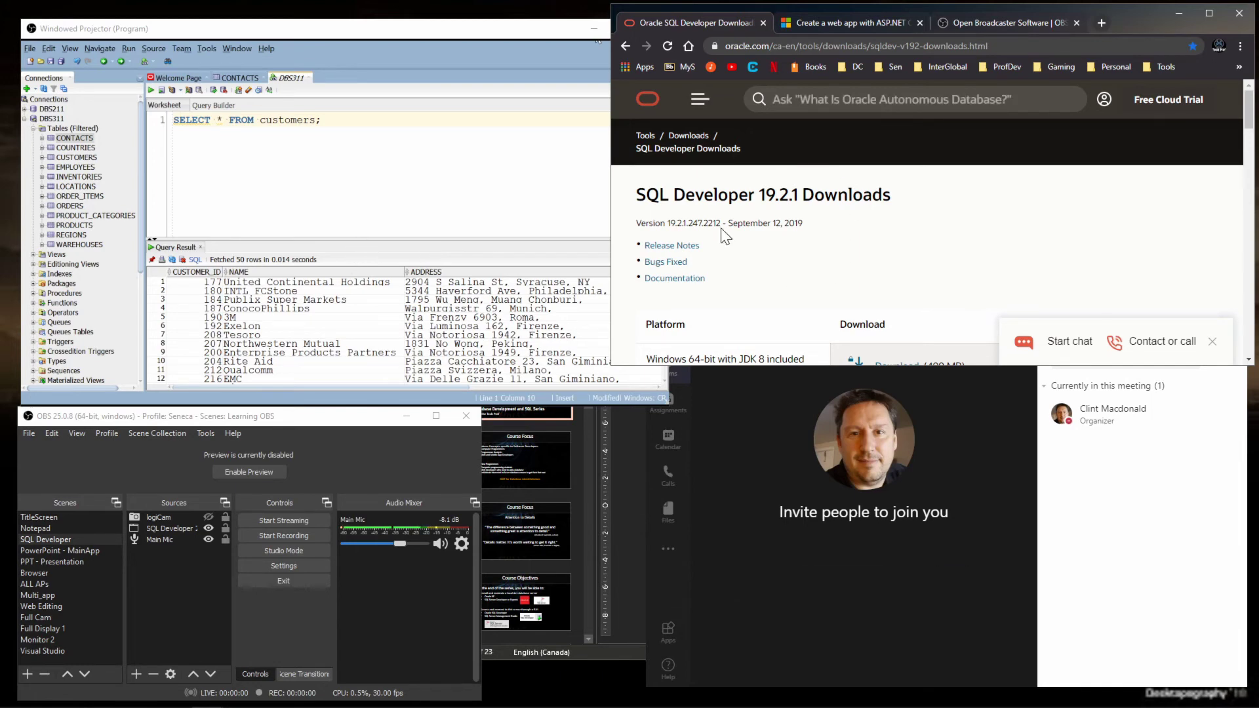
pyautogui.click(33, 572)
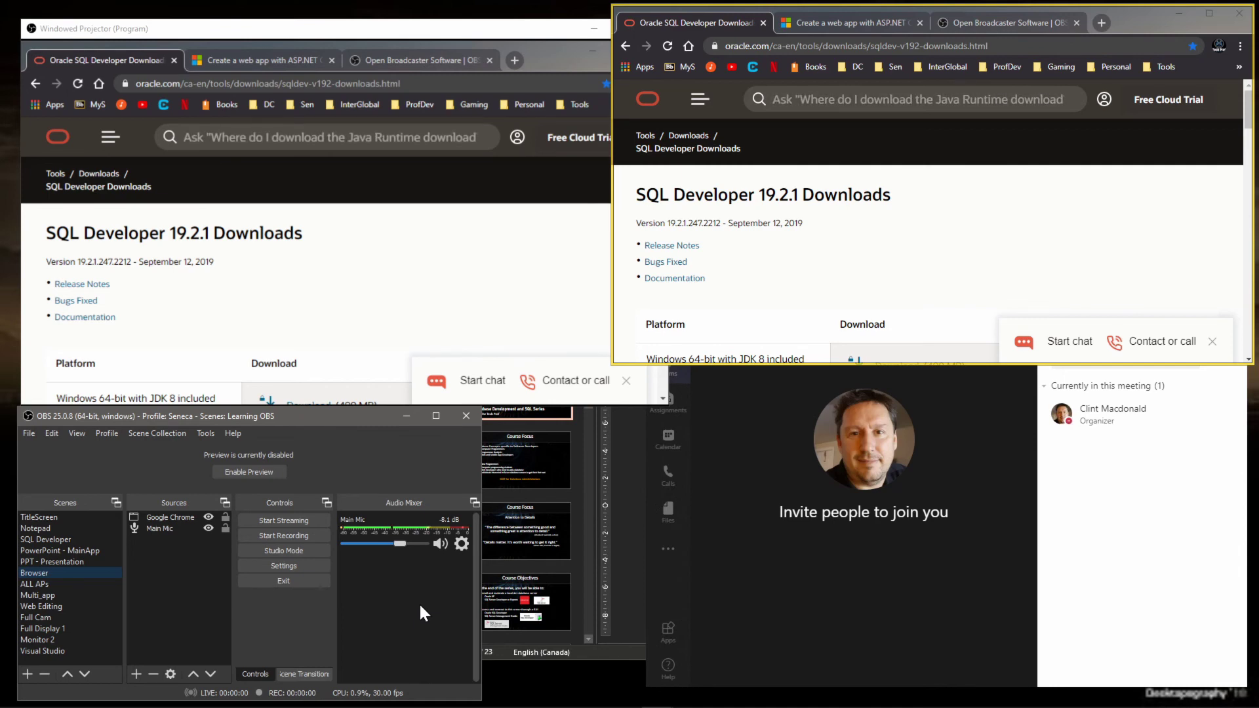
# - Go live with Web Editing via F5, then Notepad, ending on the SQL Developer scene
pyautogui.press('F5')
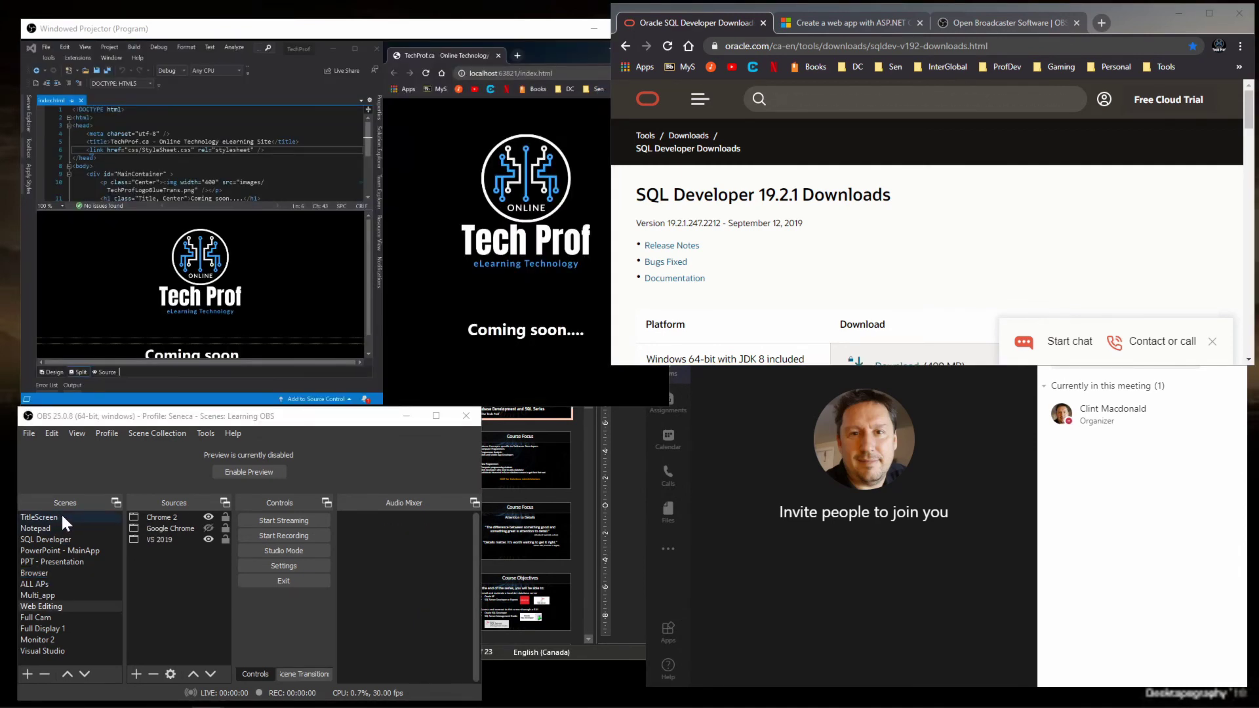
pyautogui.click(47, 528)
pyautogui.click(53, 539)
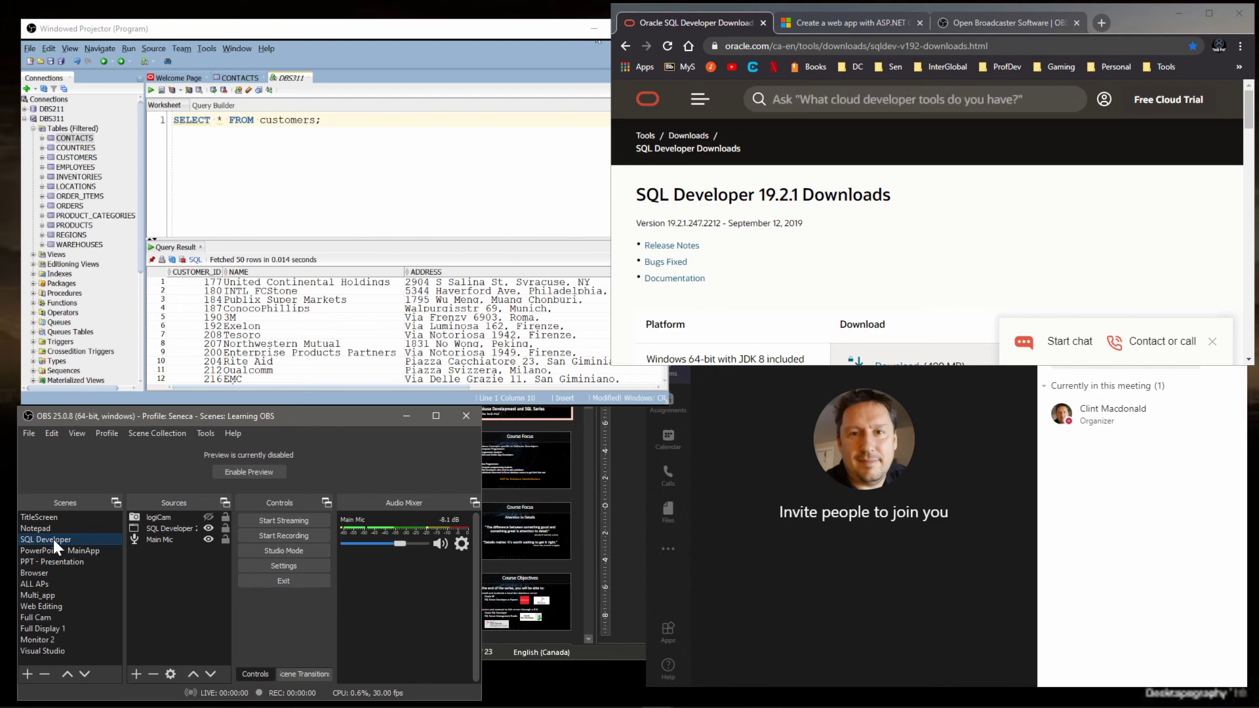
pyautogui.moveTo(790, 534)
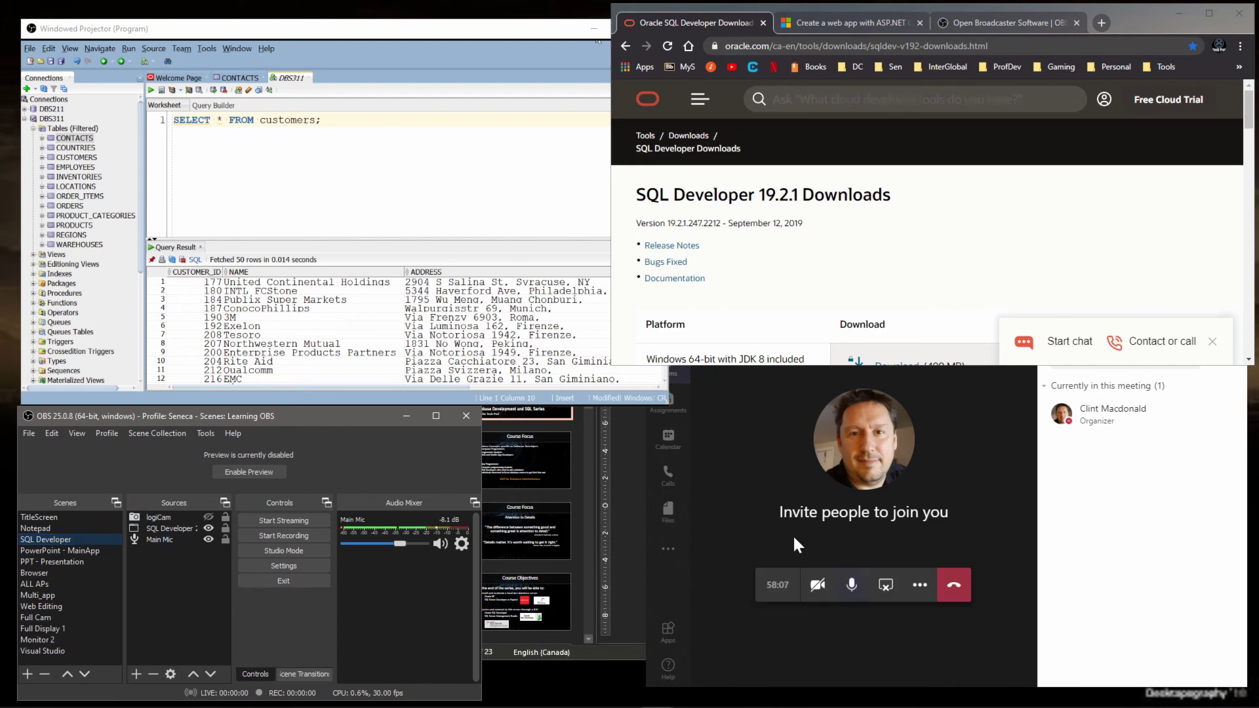